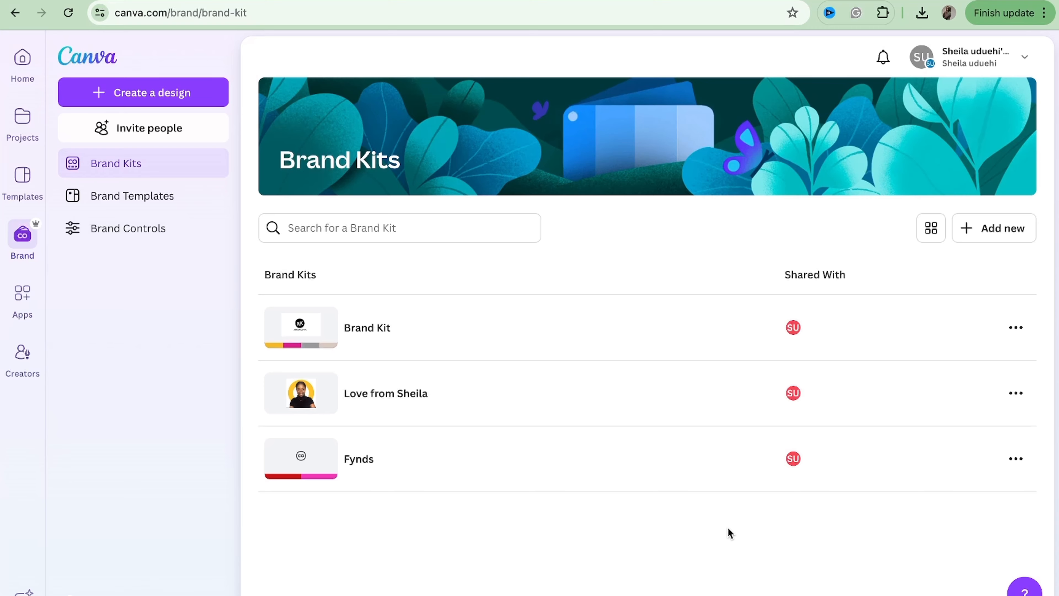
- Create a new Brand Kit named Test
click(995, 236)
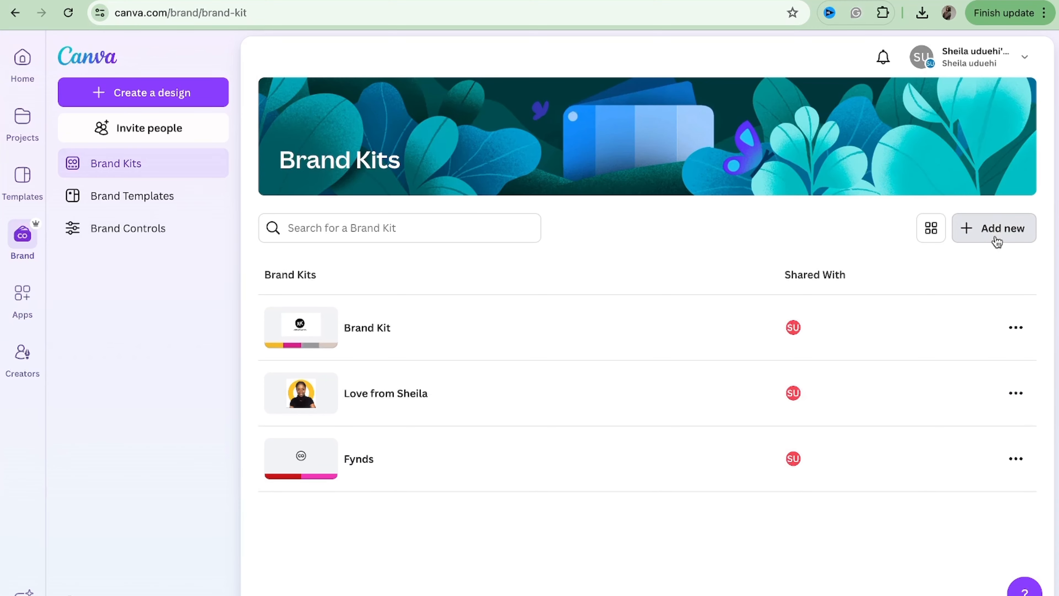
click(620, 320)
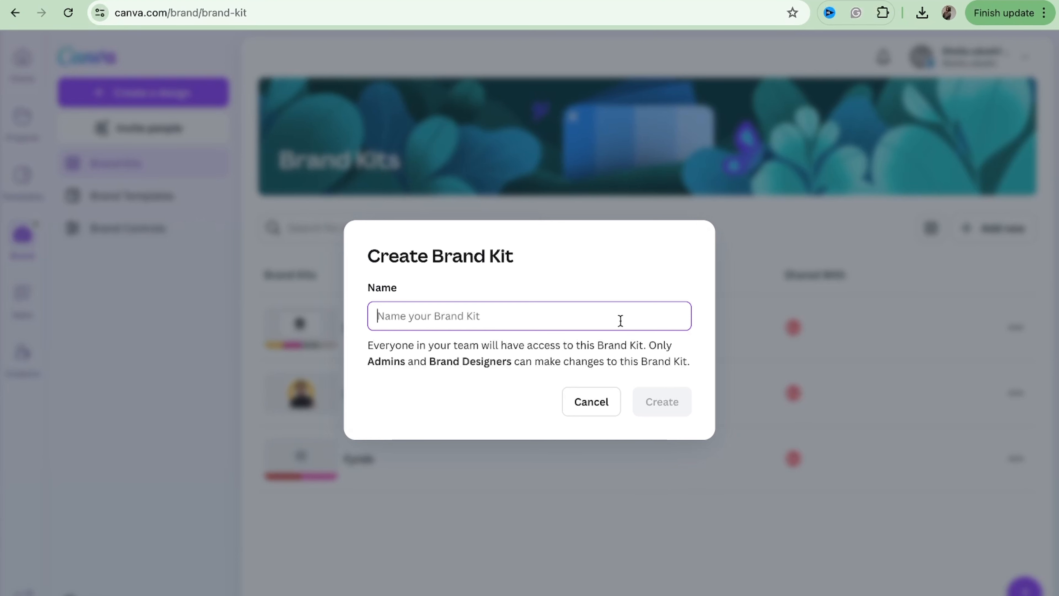
text(Test)
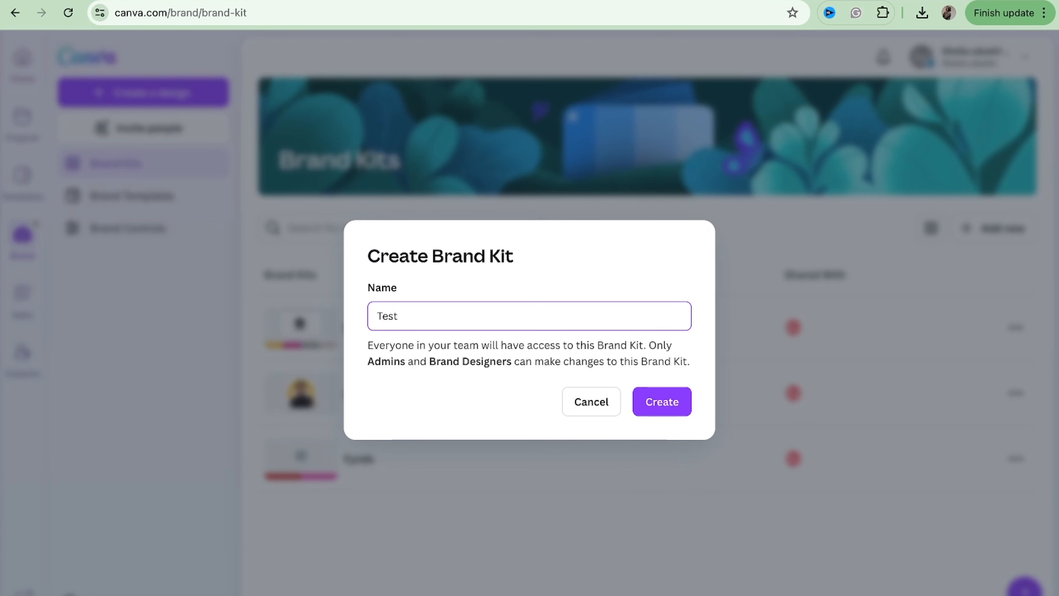
key(Return)
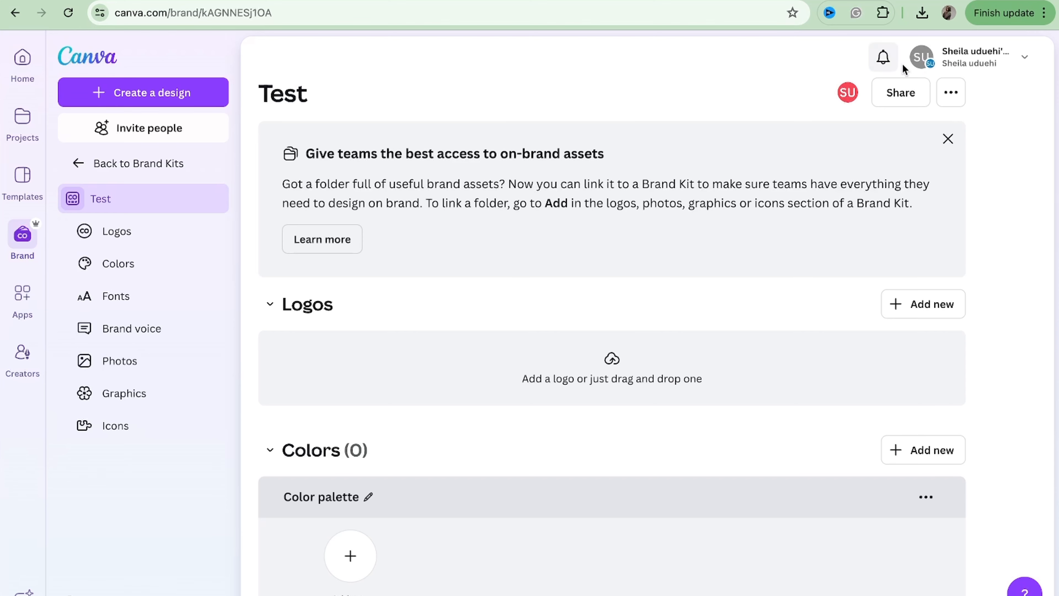
- View the Test kit's sharing options and its dialog for adding the kit to a folder, closing each without changes
click(901, 94)
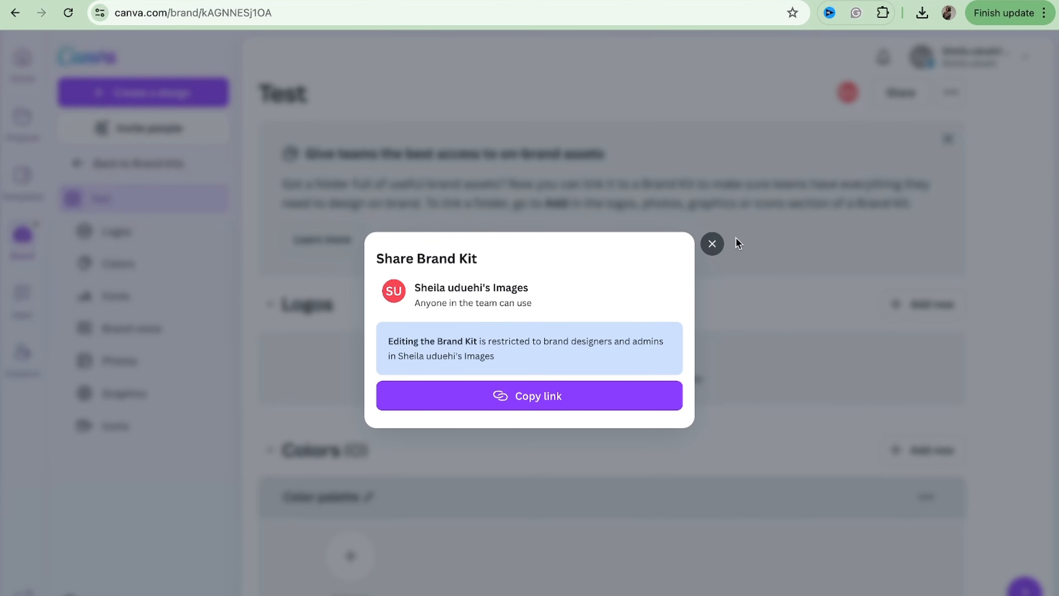
click(711, 244)
click(957, 100)
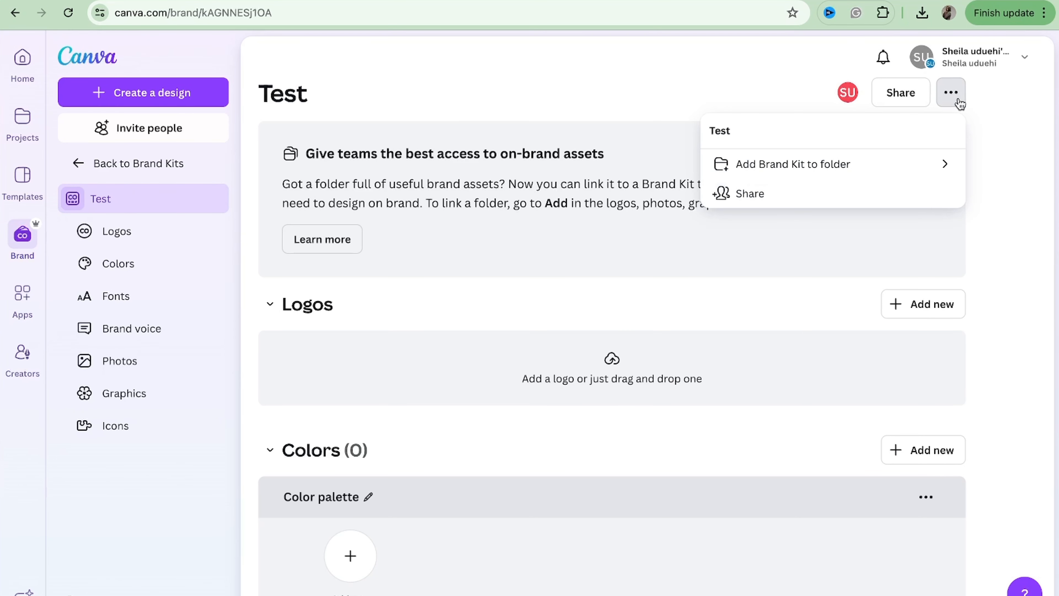
click(870, 162)
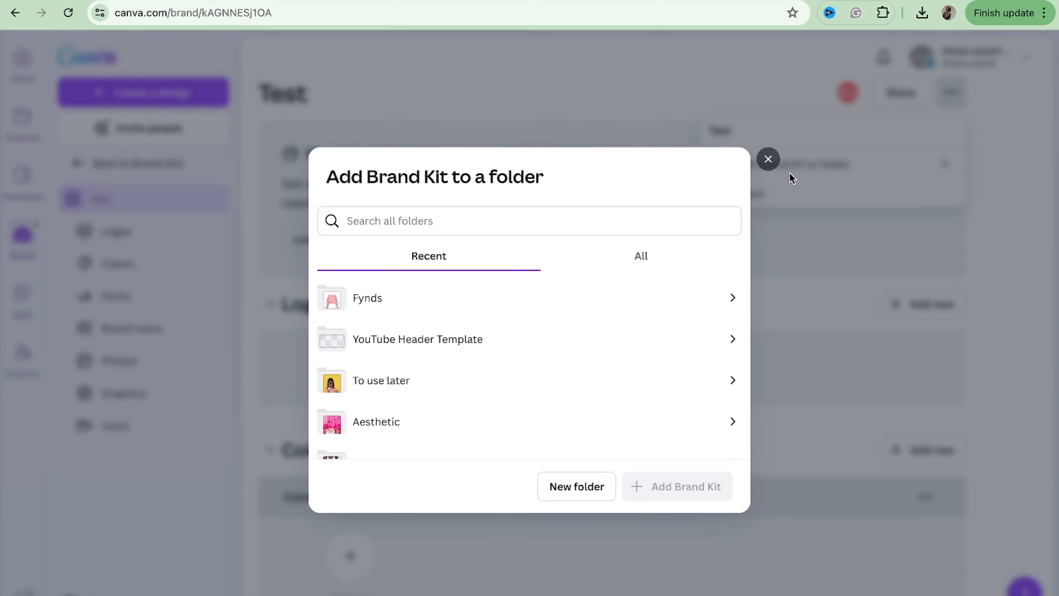
click(768, 159)
- Upload 7479662.jpg from the clothing store design folder as a logo in the Test kit
scroll(675, 274, down, 3)
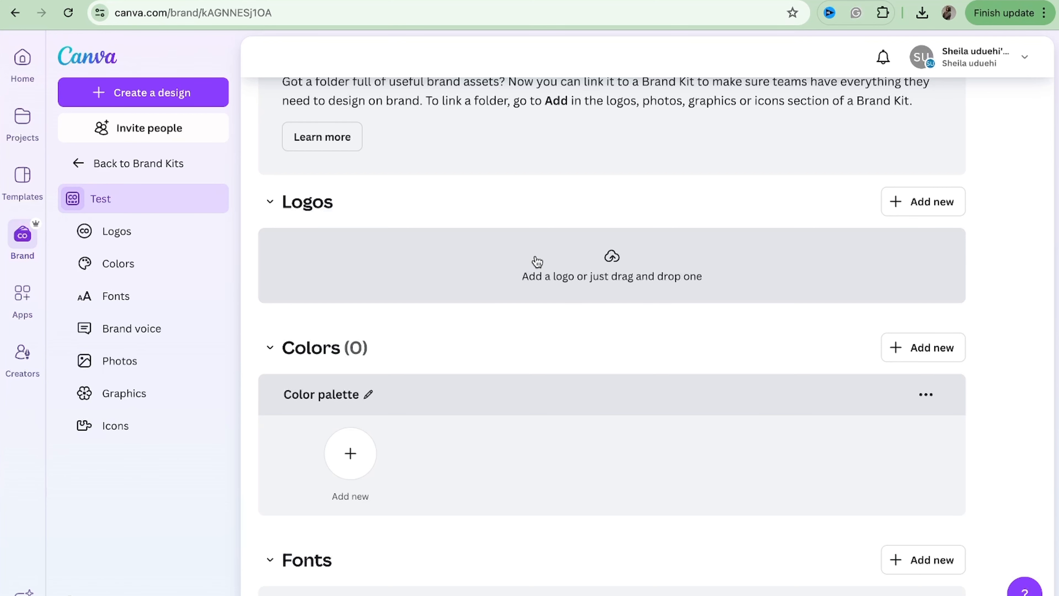
scroll(644, 267, down, 8)
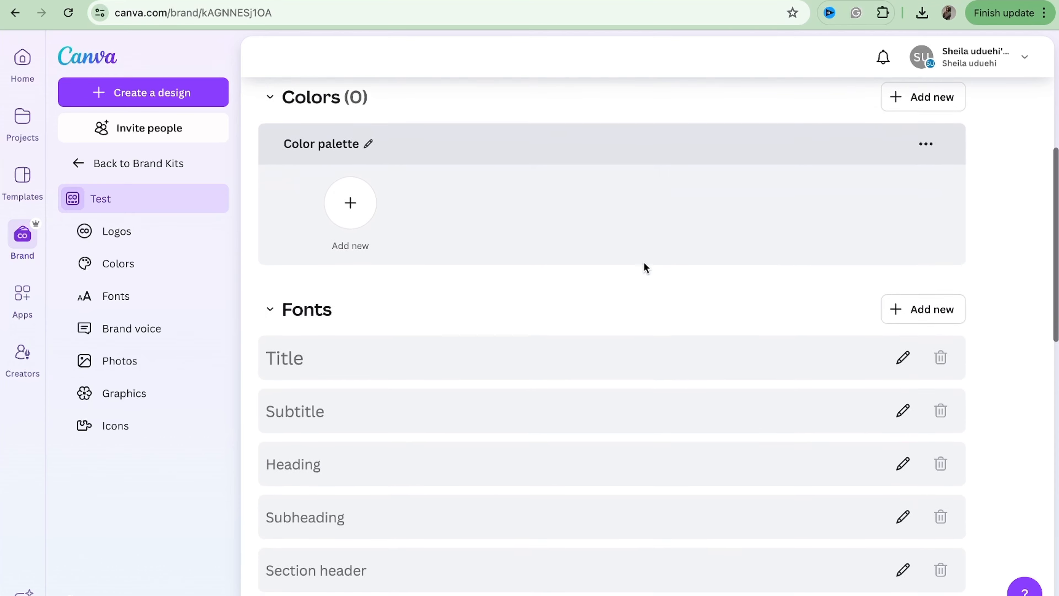
scroll(644, 263, down, 13)
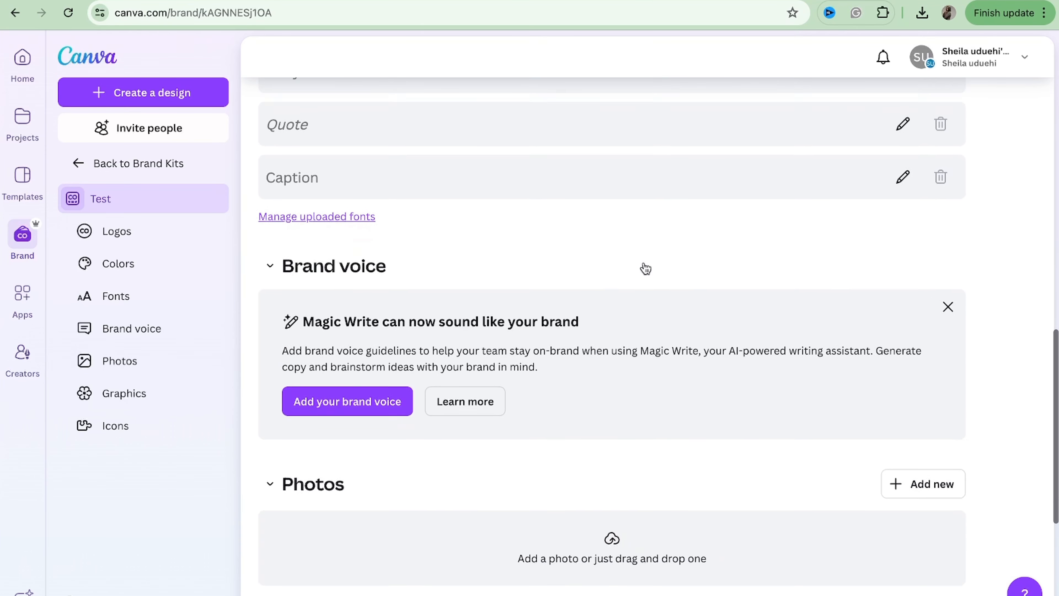
scroll(644, 263, up, 8)
scroll(644, 261, up, 12)
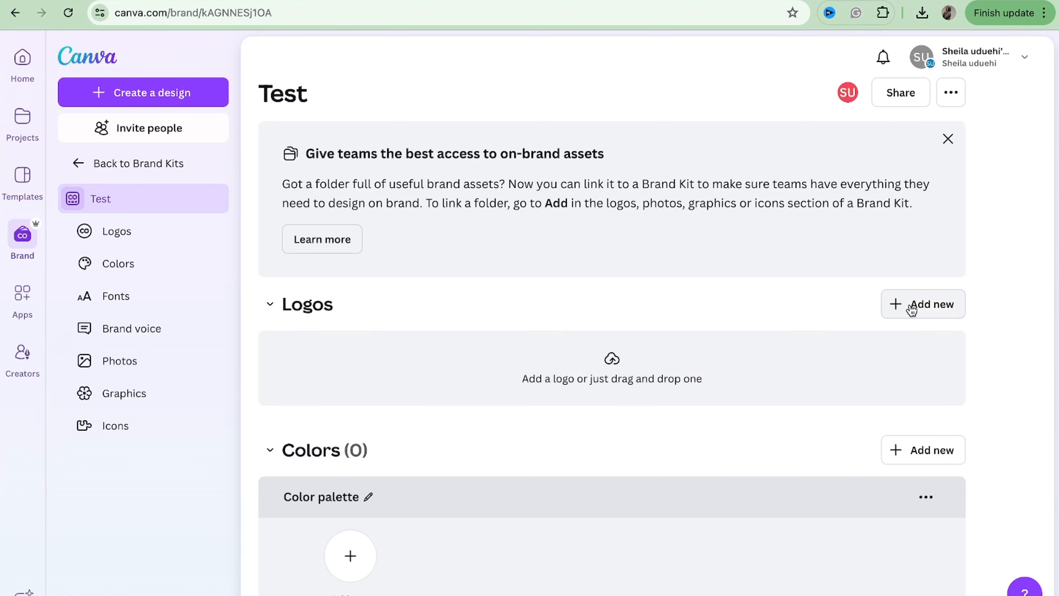
click(679, 357)
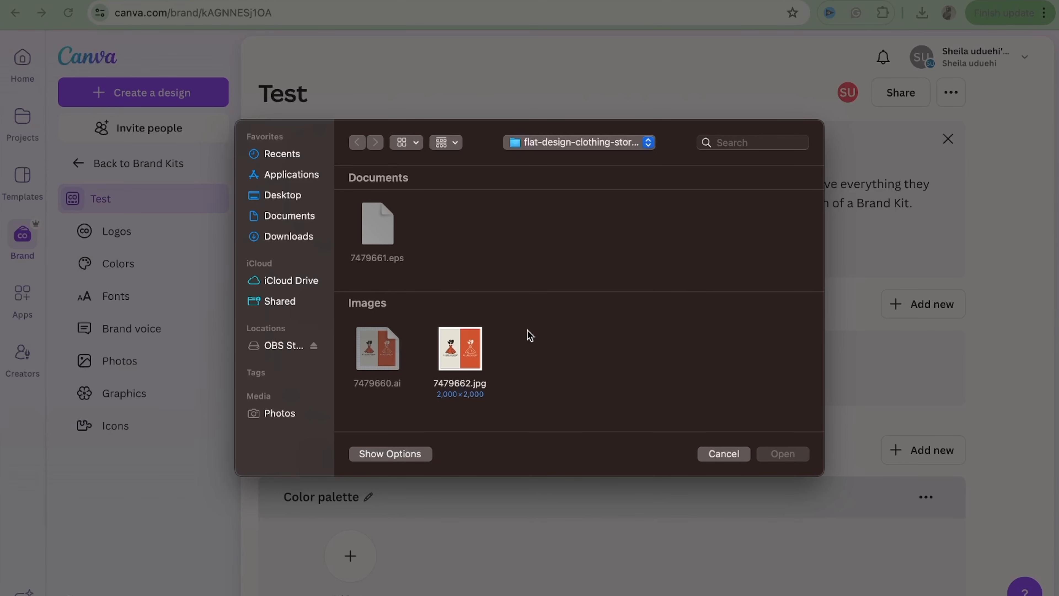
click(467, 348)
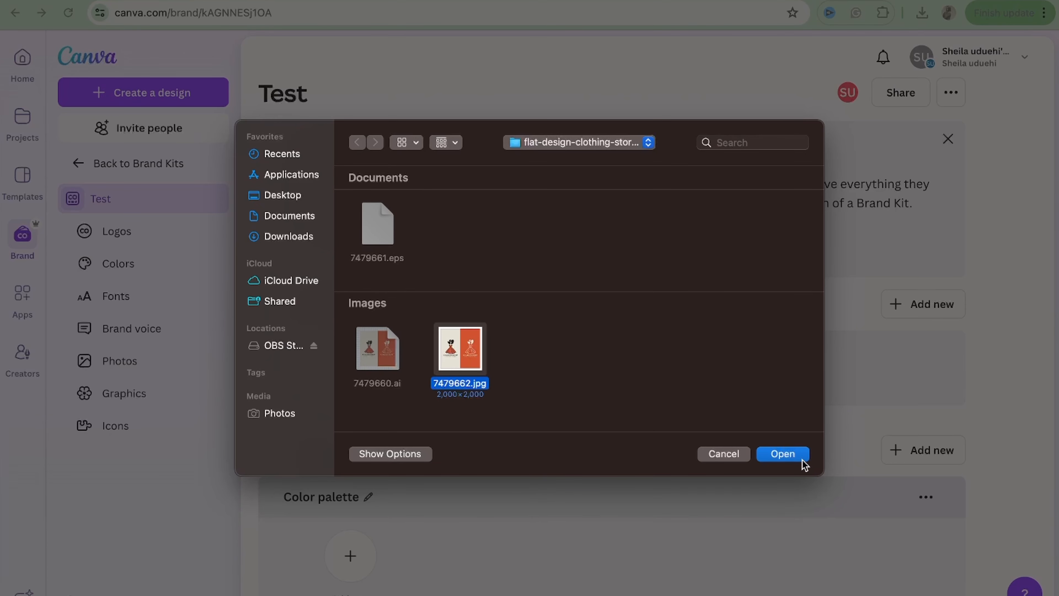
click(793, 456)
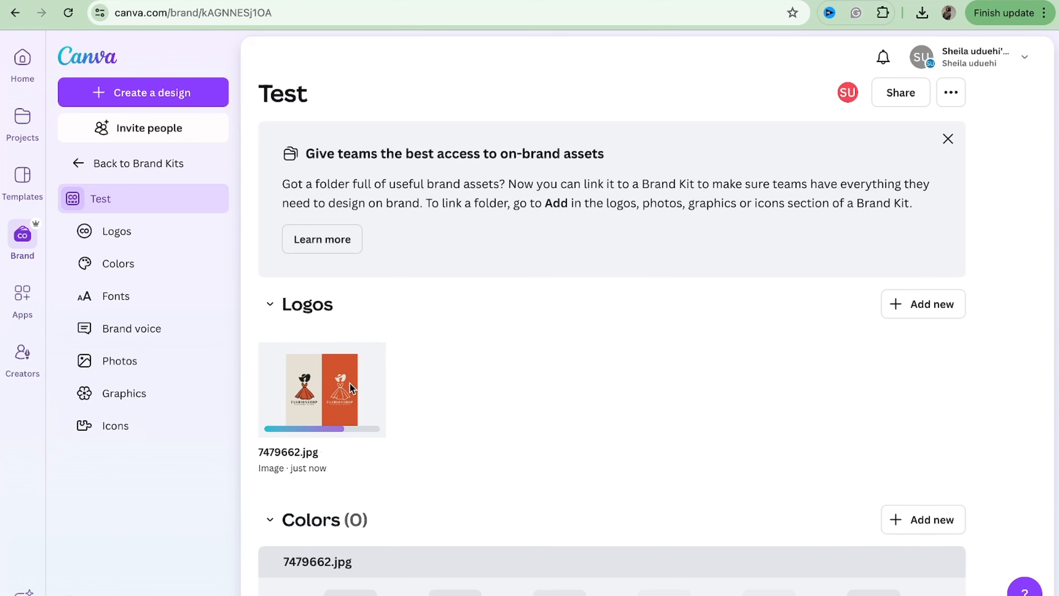
- Examine the uploaded logo and compare it with the colors suggested from 7479662.jpg
scroll(397, 396, down, 3)
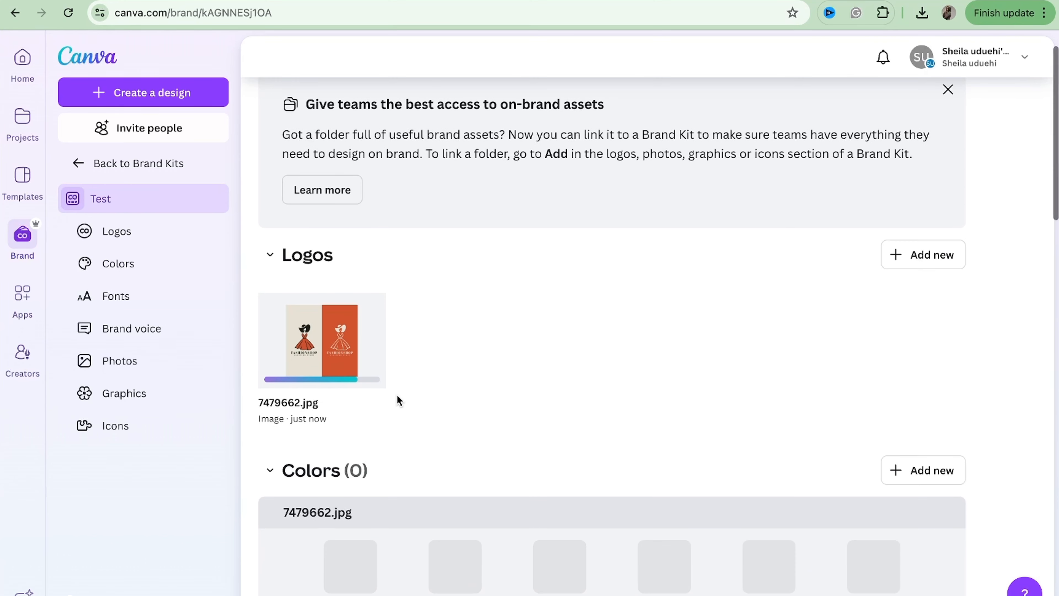
scroll(398, 400, down, 1)
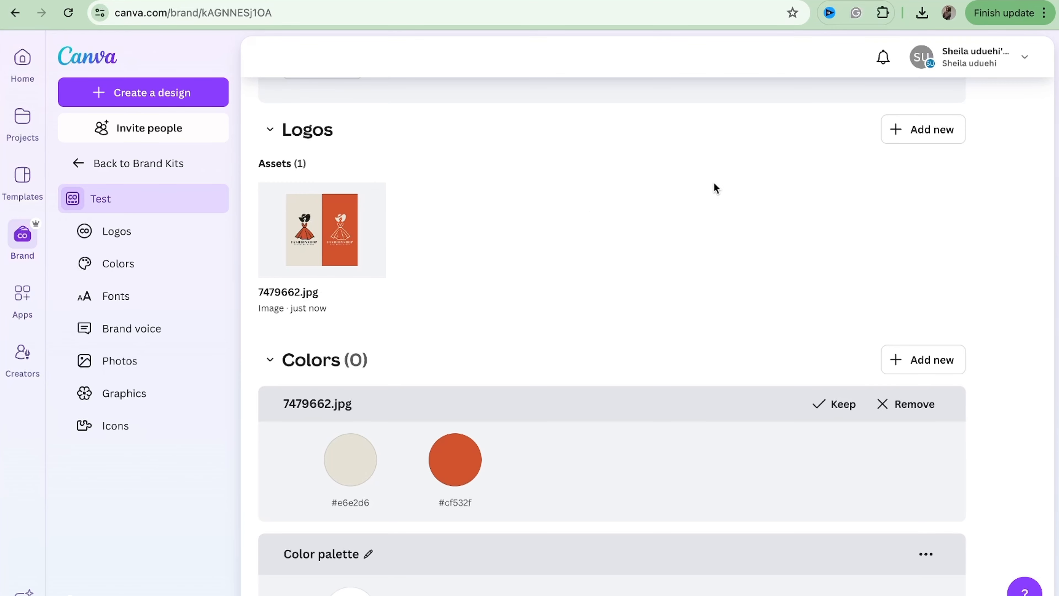
scroll(419, 228, up, 3)
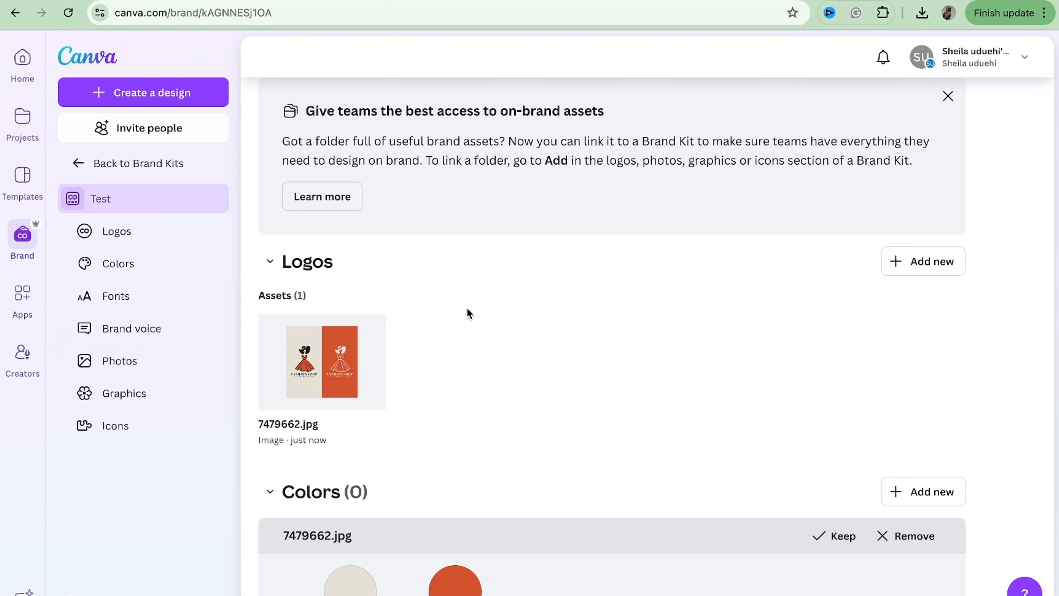
scroll(473, 375, down, 3)
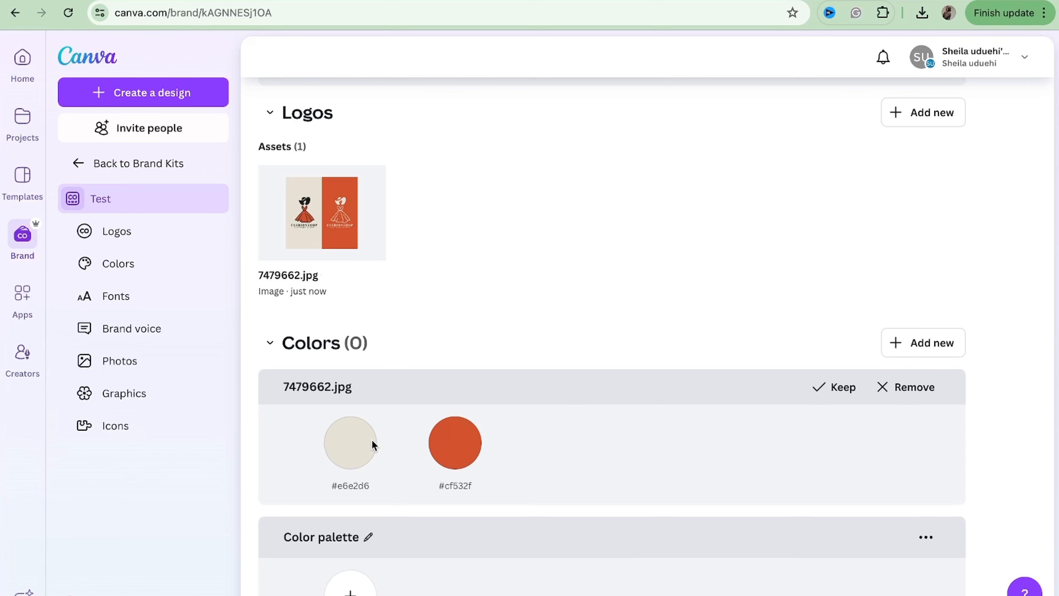
scroll(371, 440, down, 3)
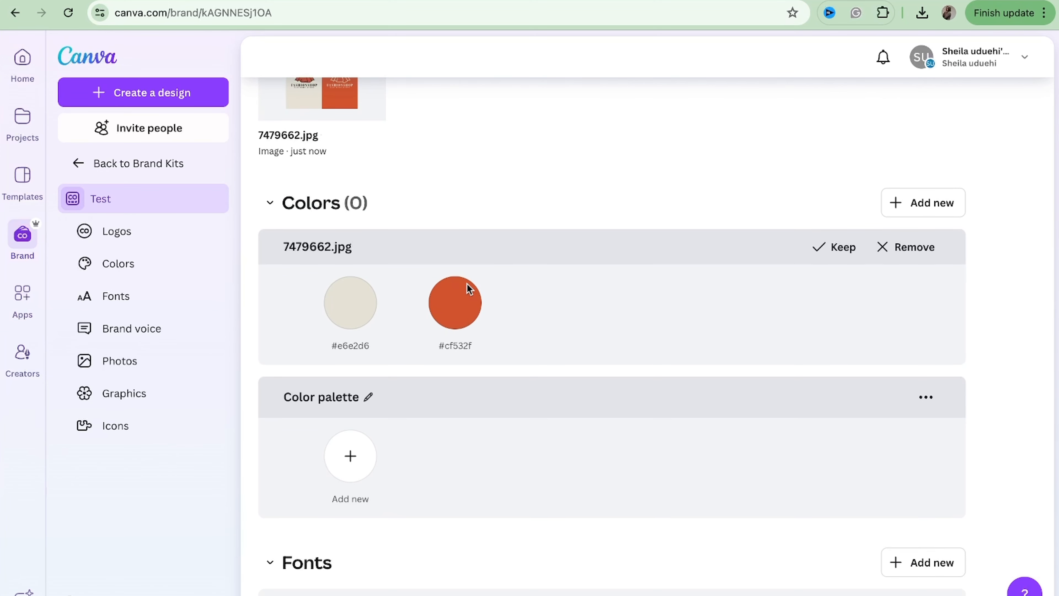
scroll(441, 277, up, 3)
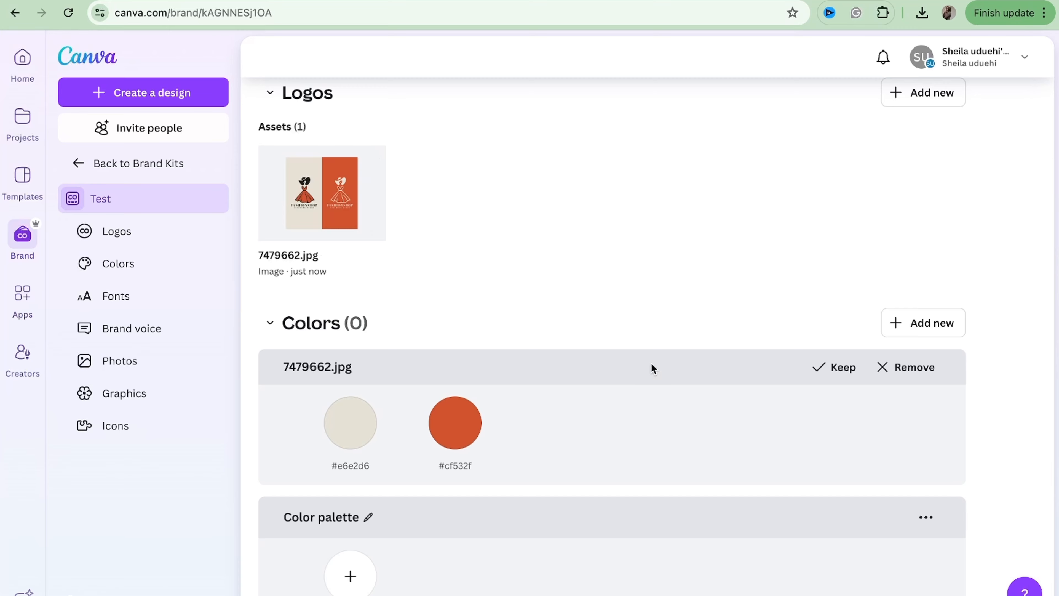
scroll(653, 369, down, 2)
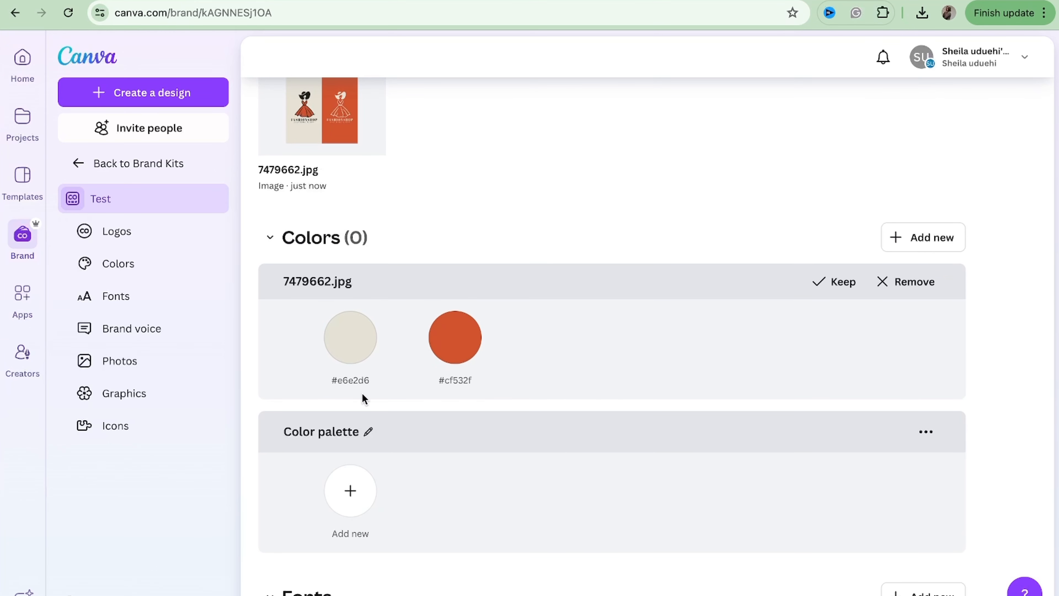
scroll(361, 392, down, 2)
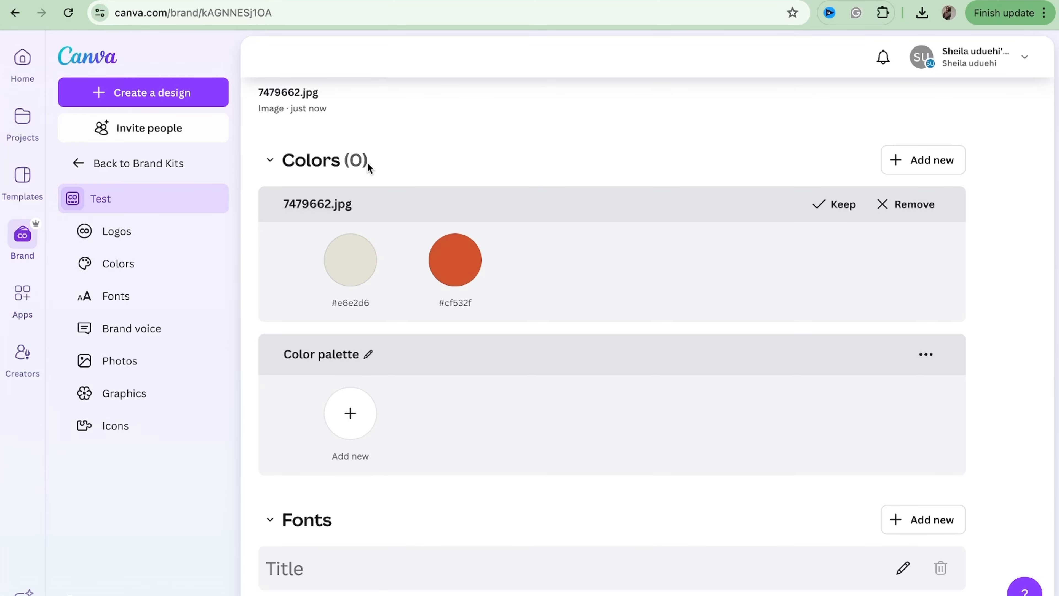
scroll(367, 162, up, 8)
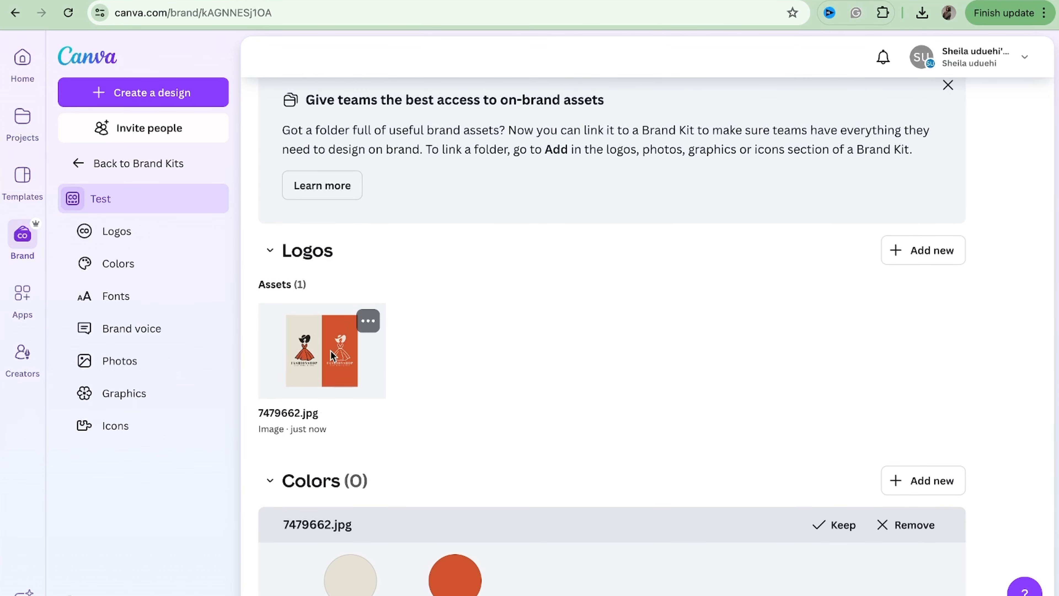
scroll(332, 355, down, 3)
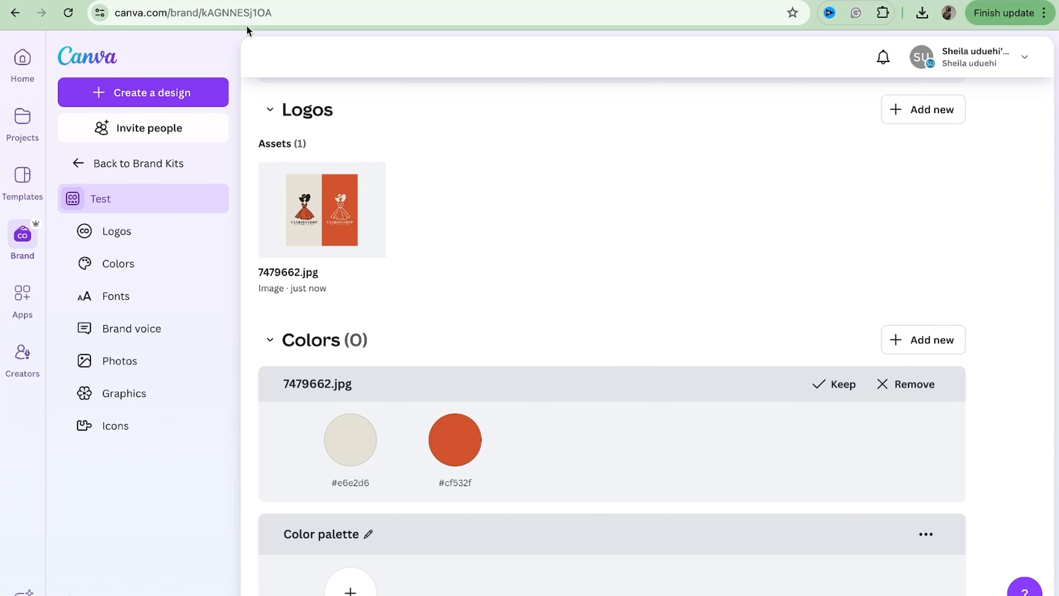
- Open Canva's color palette generator in a new browser tab and upload 7479662.jpg to extract its colors
key(super+t)
text(ca)
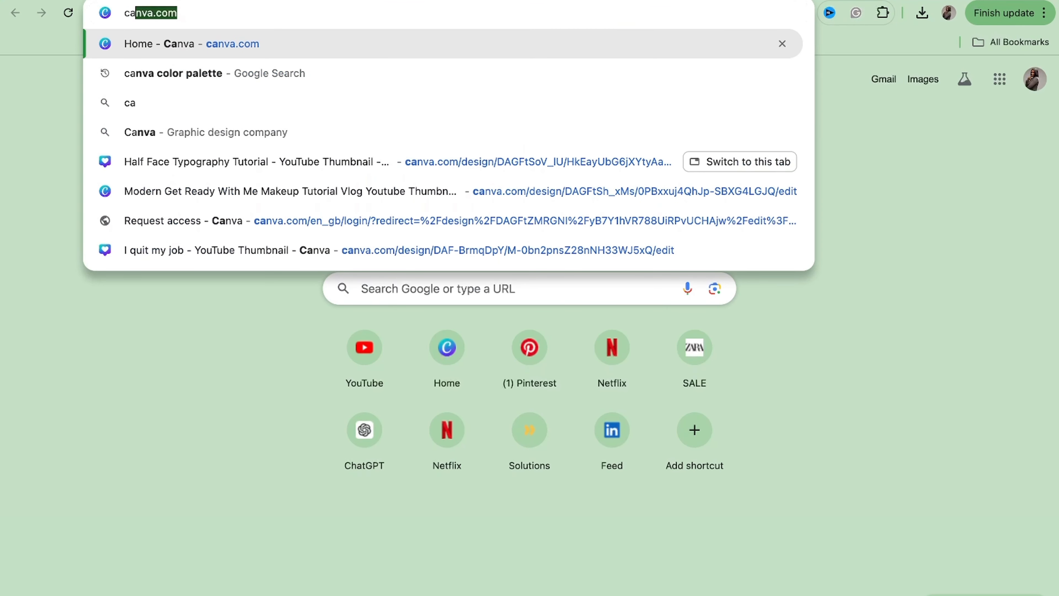
text(nva )
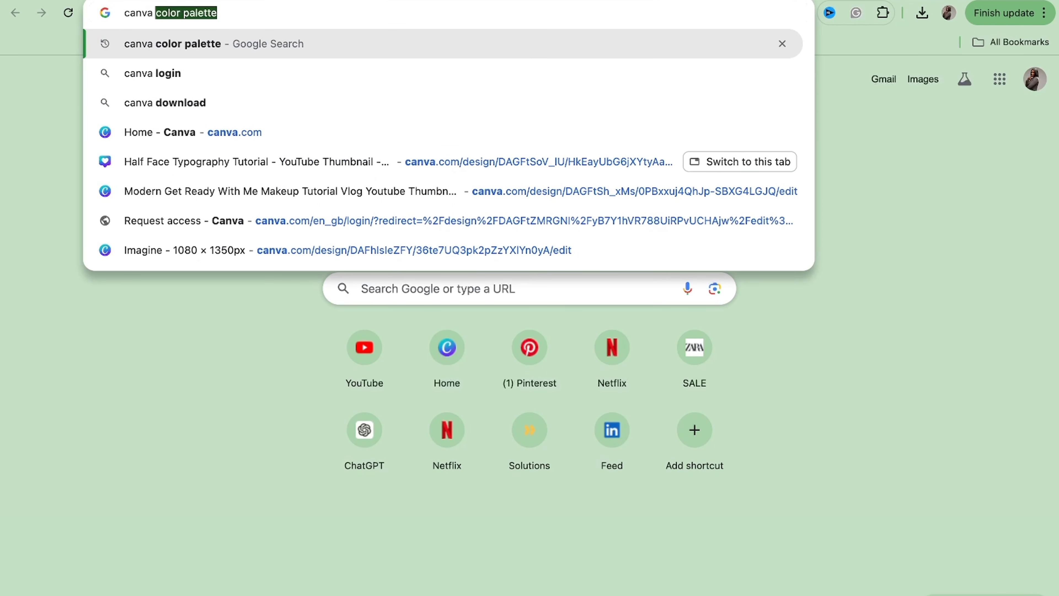
text(palette-generator/)
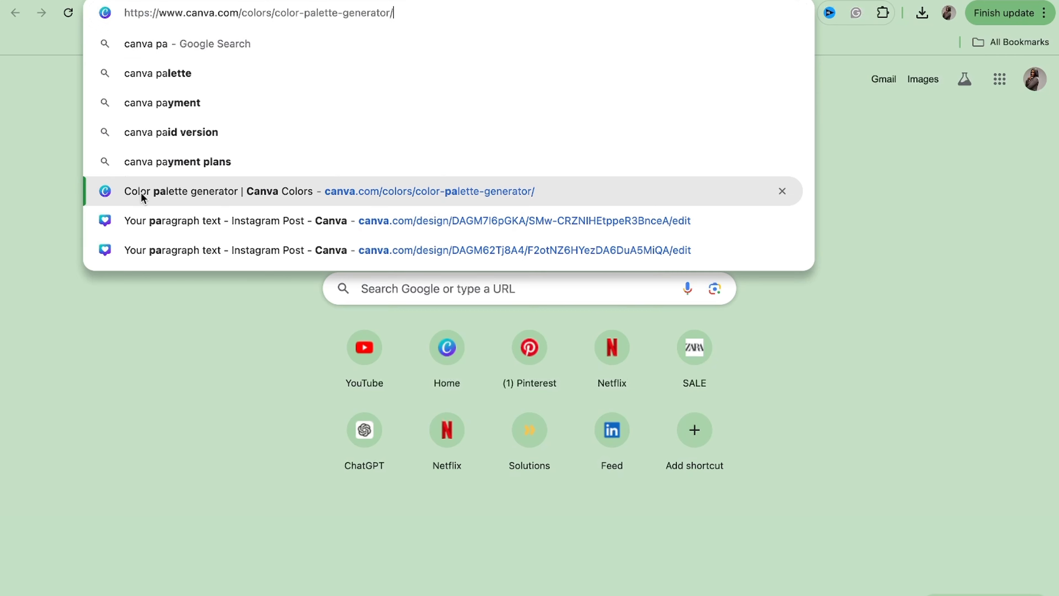
click(141, 192)
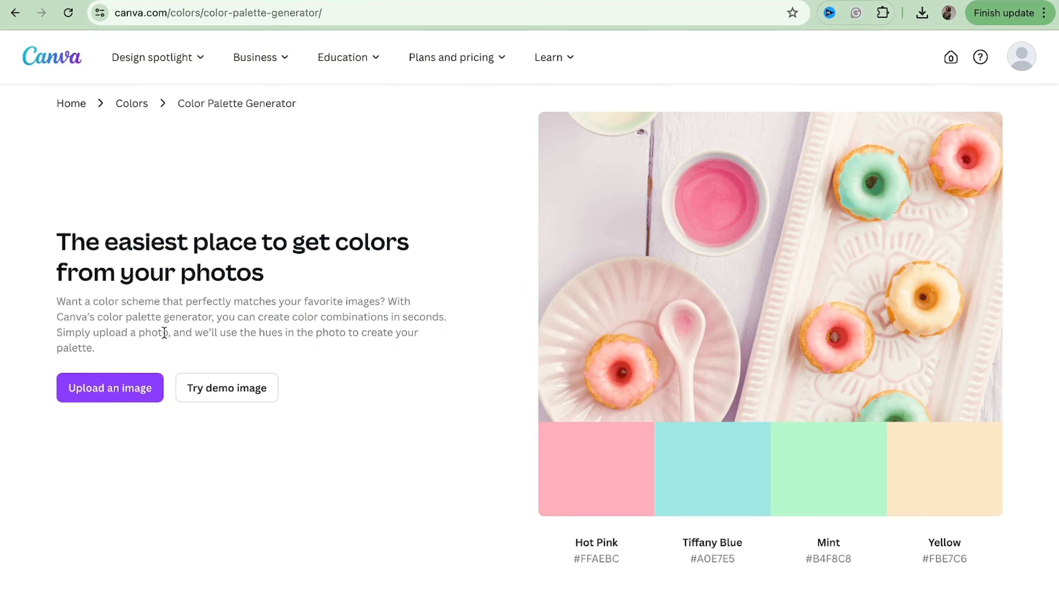
click(118, 386)
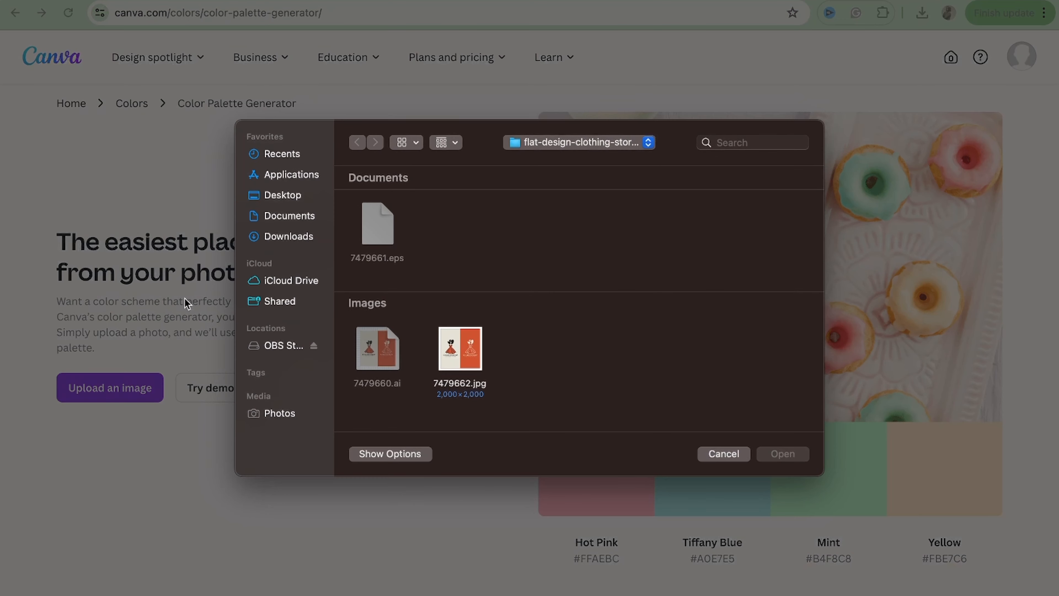
click(456, 361)
click(794, 457)
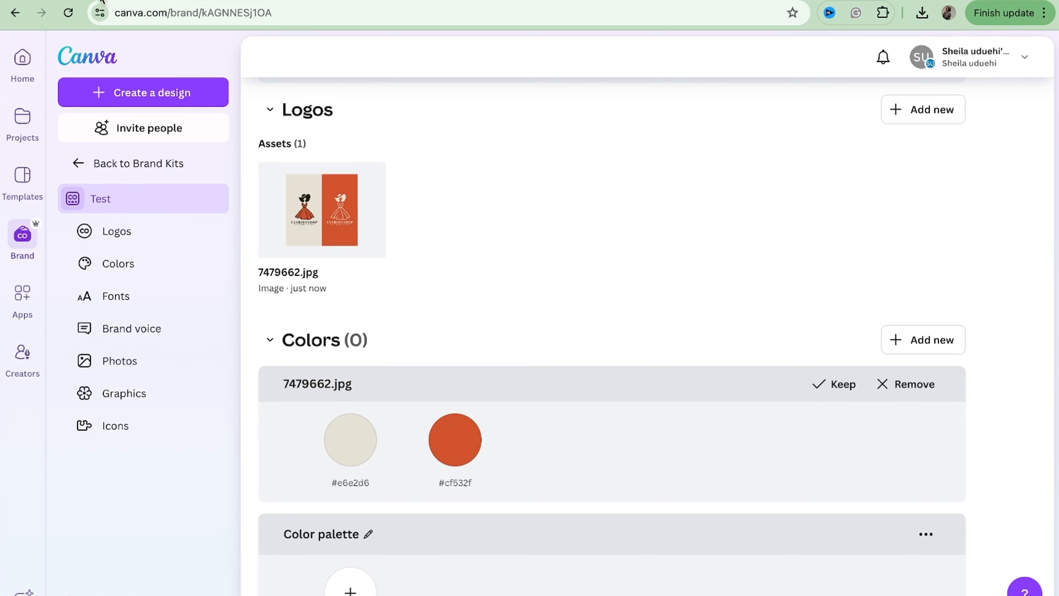
- Add two solid colors, #CC542D and #E3E3D3, to the Test kit's empty color palette
scroll(395, 263, down, 6)
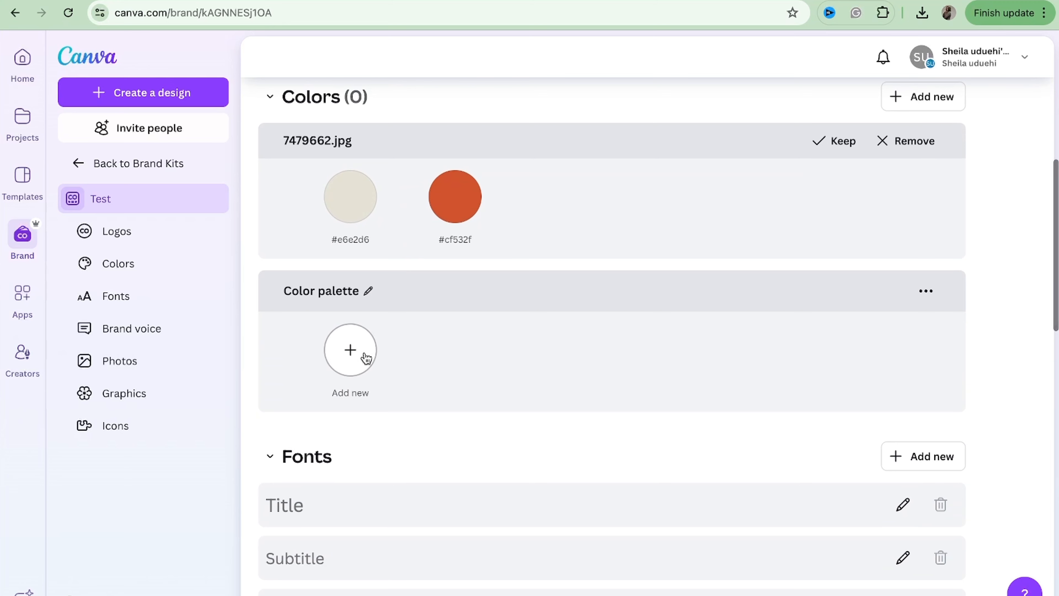
click(366, 357)
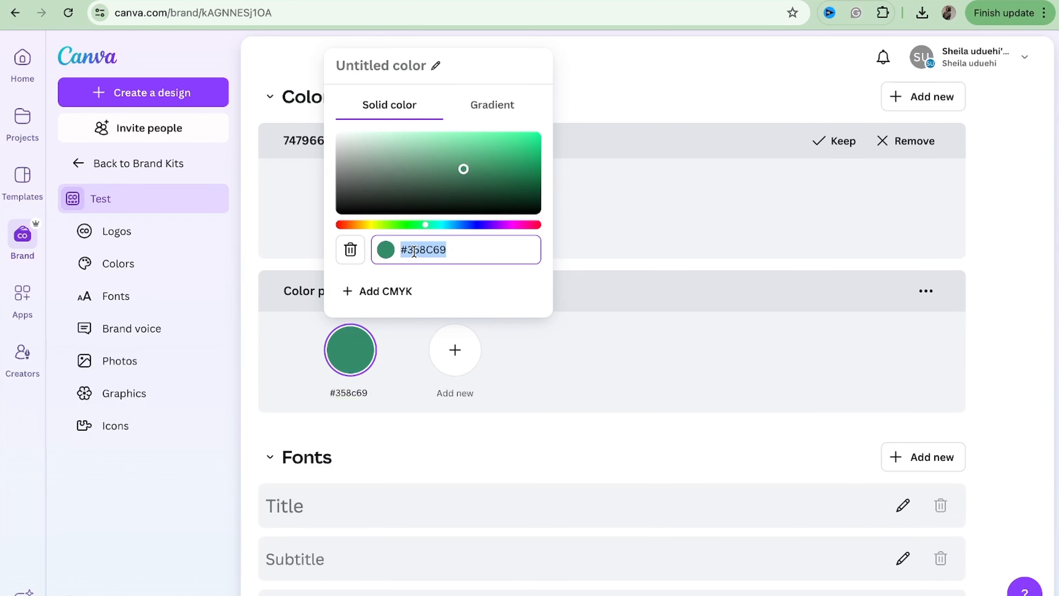
text(#CC542D)
key(Return)
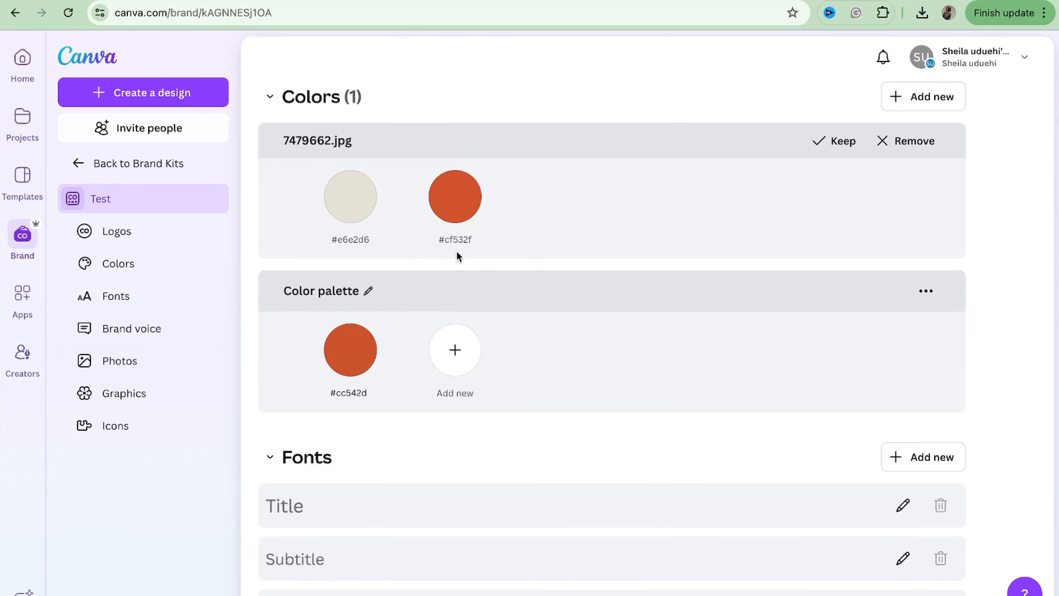
click(455, 350)
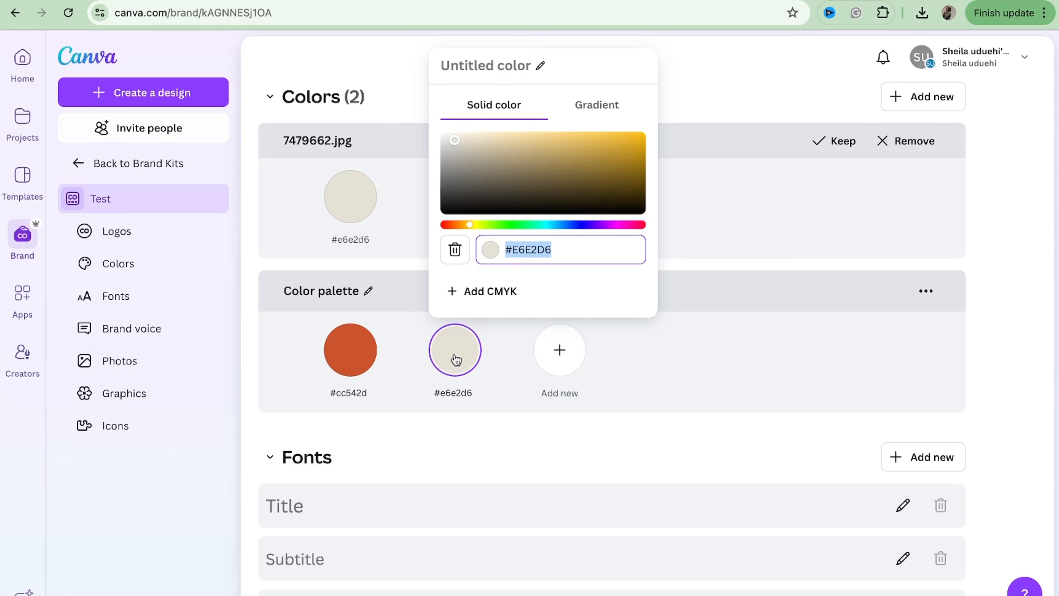
text(#E3E3D3)
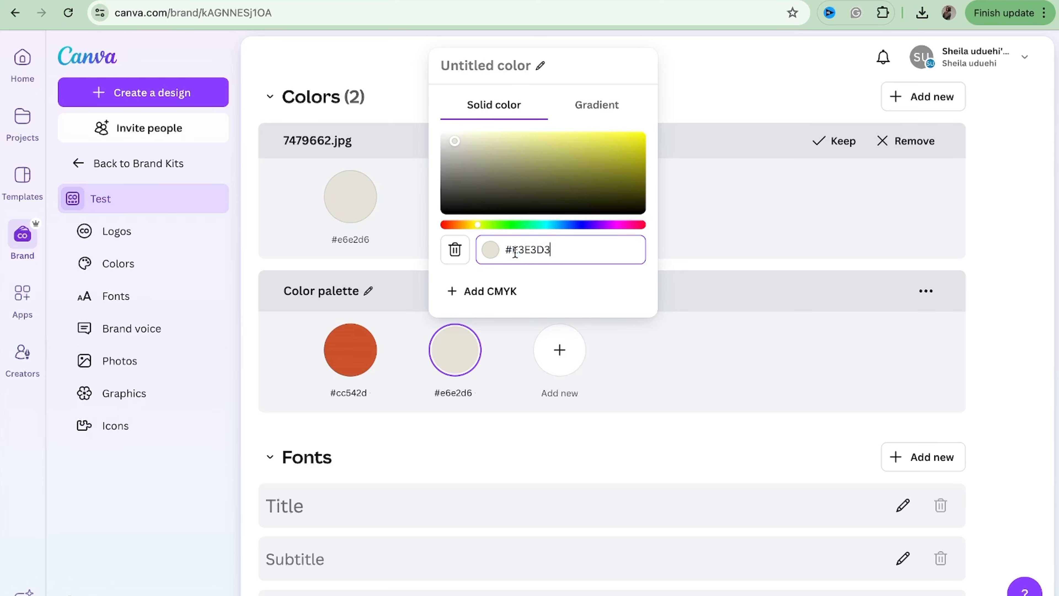
key(Return)
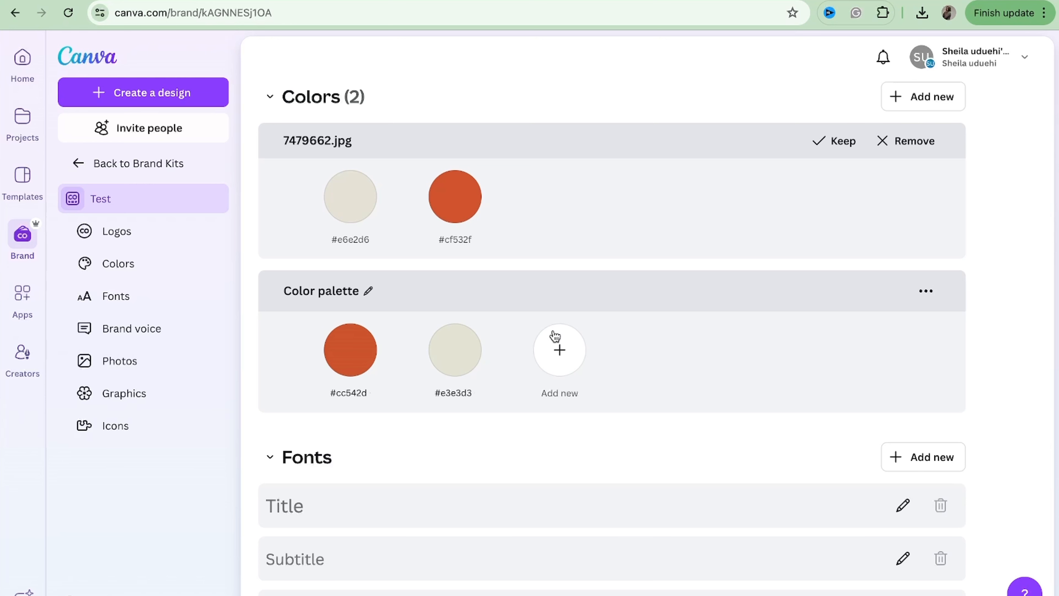
- Rename the color palette as colors
click(351, 292)
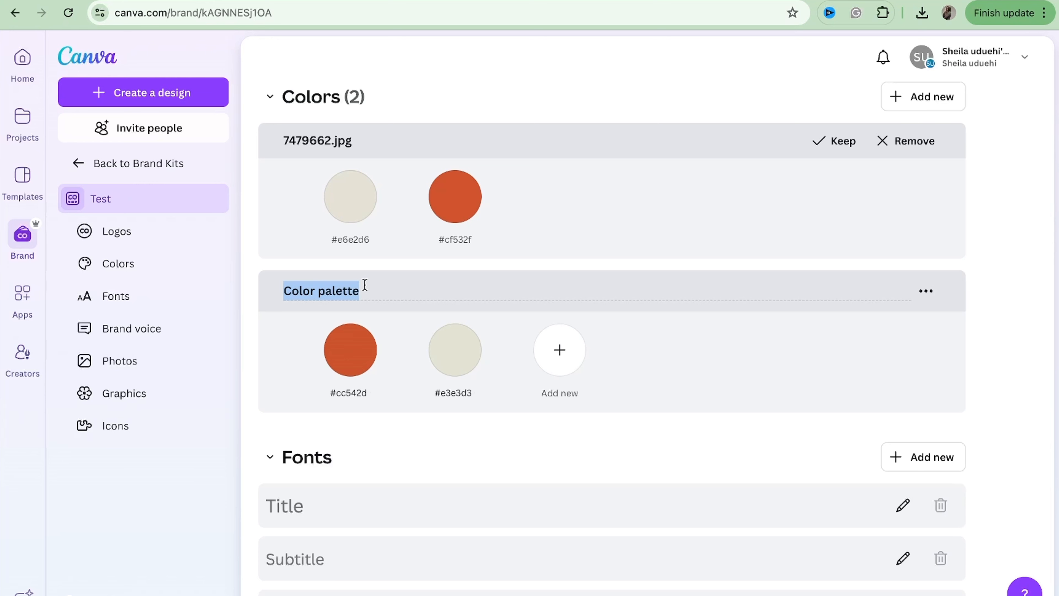
text(B)
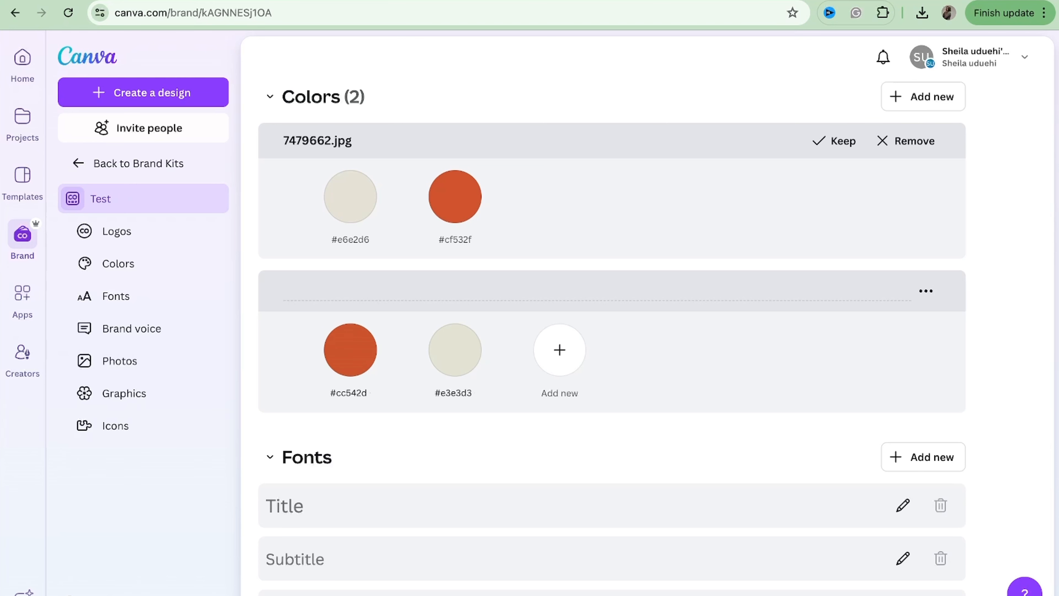
text(colors)
- Review the kit's text styles and the options for adding fonts, and open the Title style for editing
scroll(701, 284, down, 4)
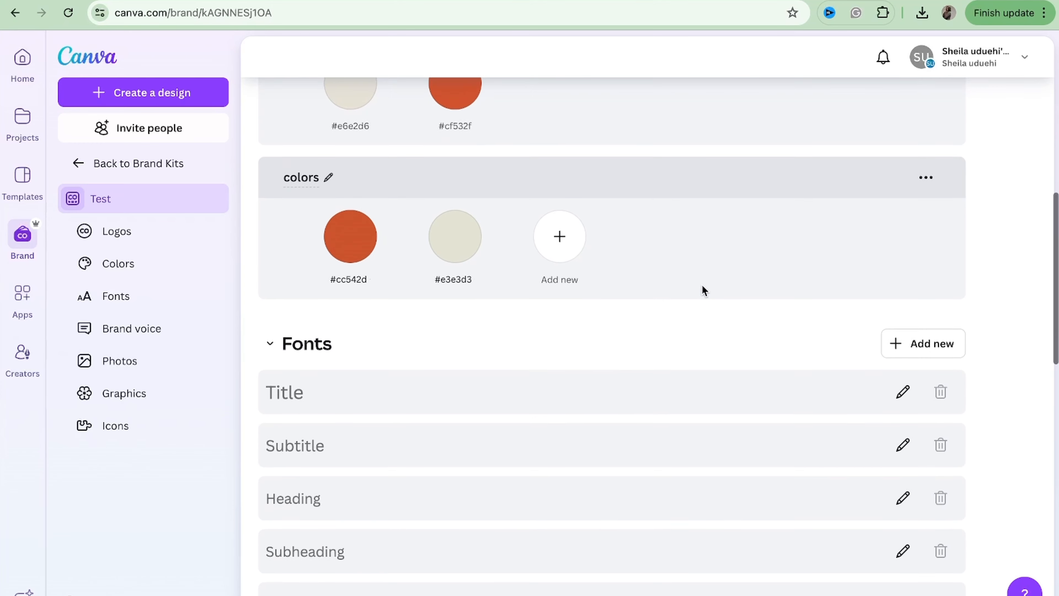
scroll(351, 352, down, 2)
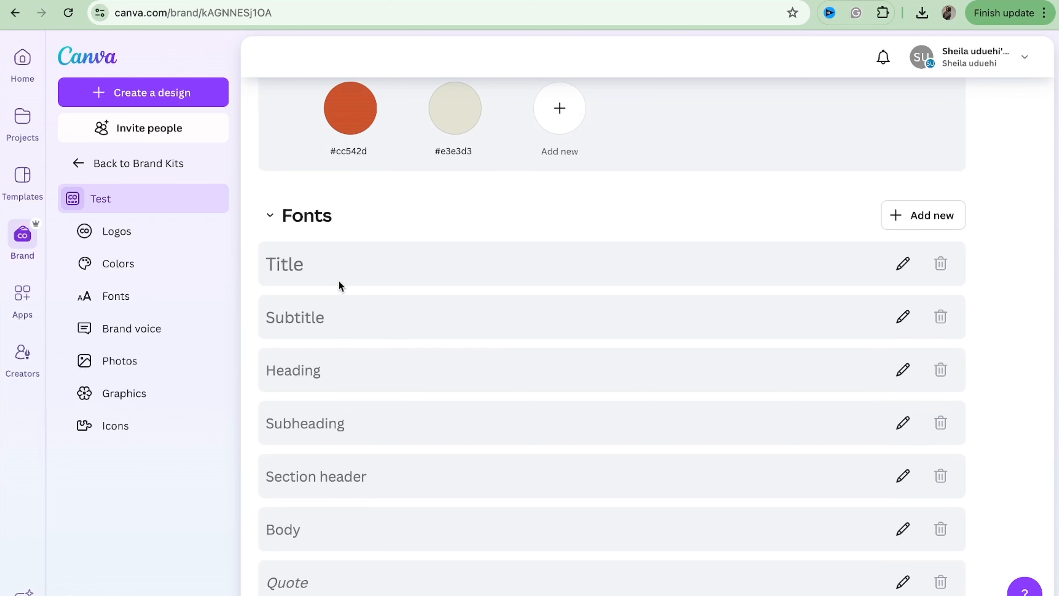
scroll(350, 334, down, 2)
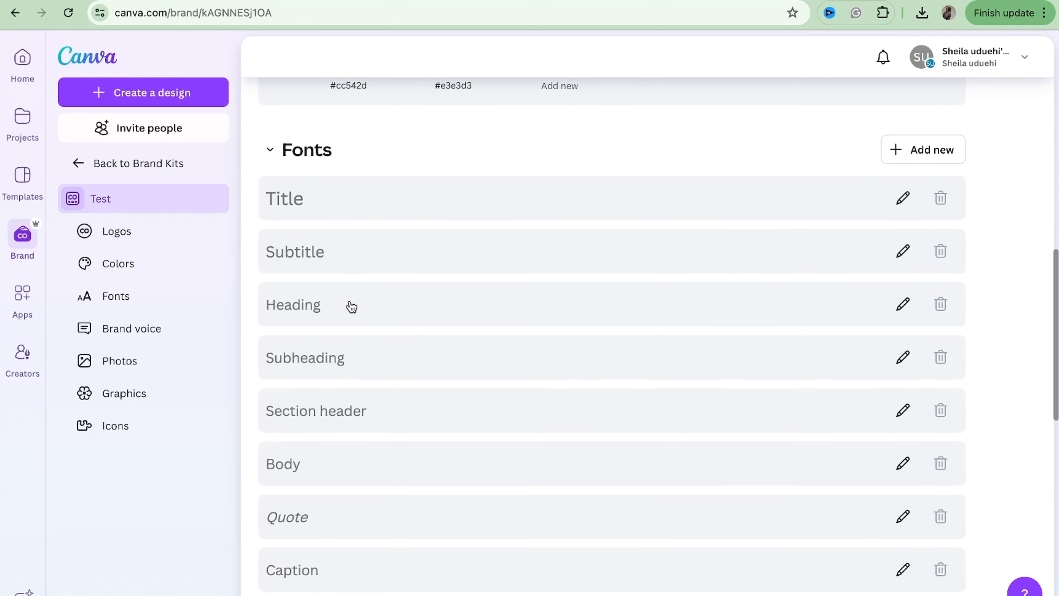
scroll(348, 370, down, 1)
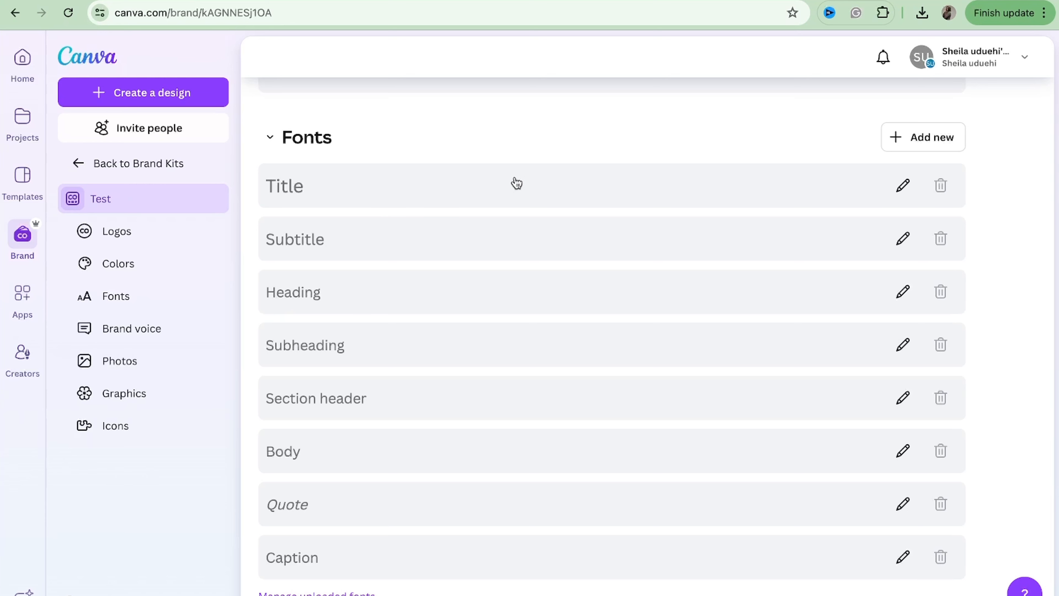
click(894, 146)
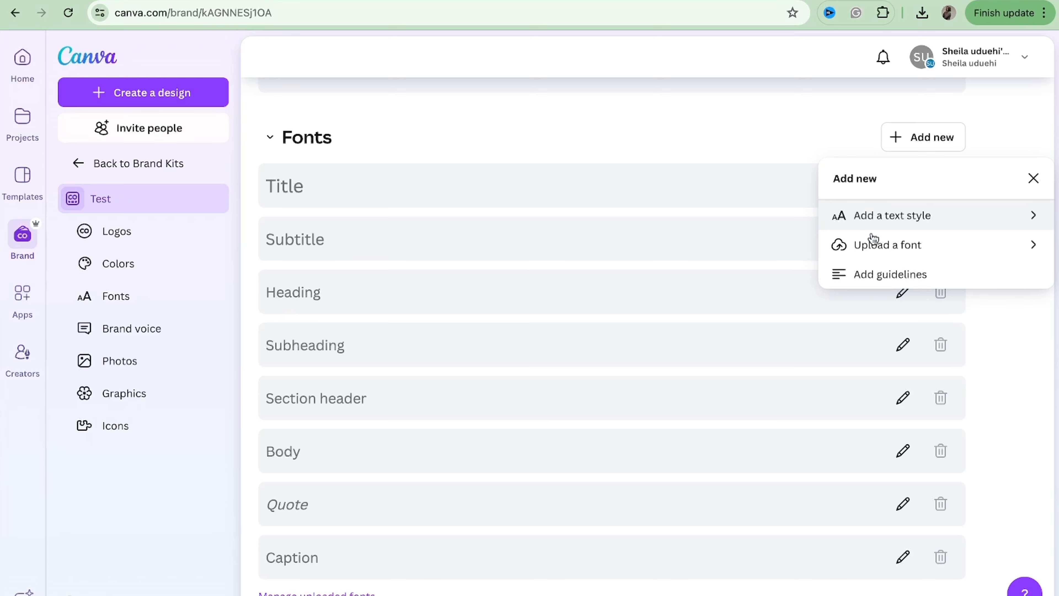
click(675, 187)
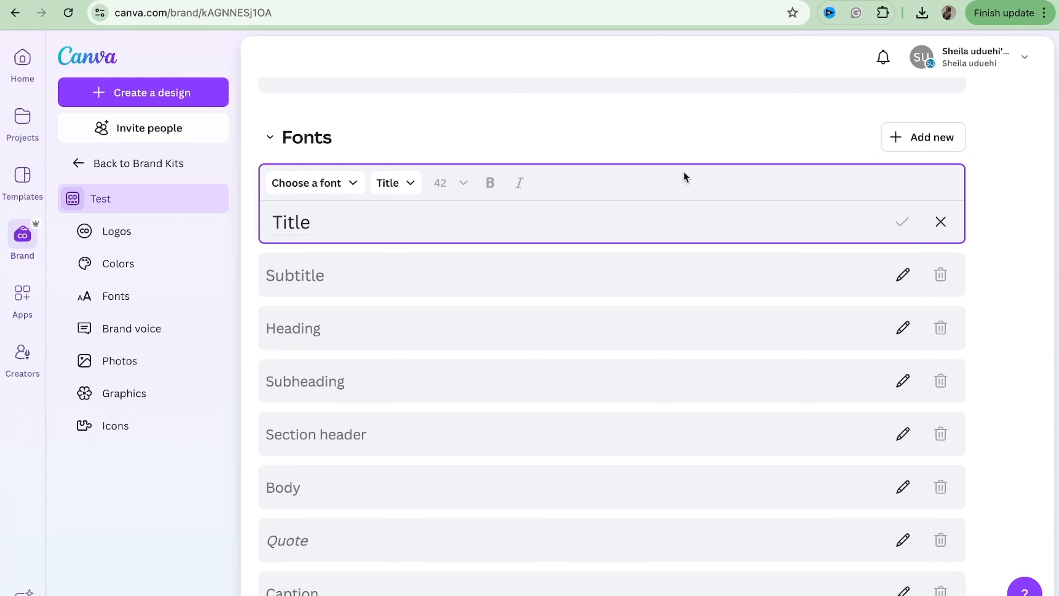
- Choose the Coolvetica .otf files from the coolvetica folder in Downloads for upload as custom fonts
click(326, 184)
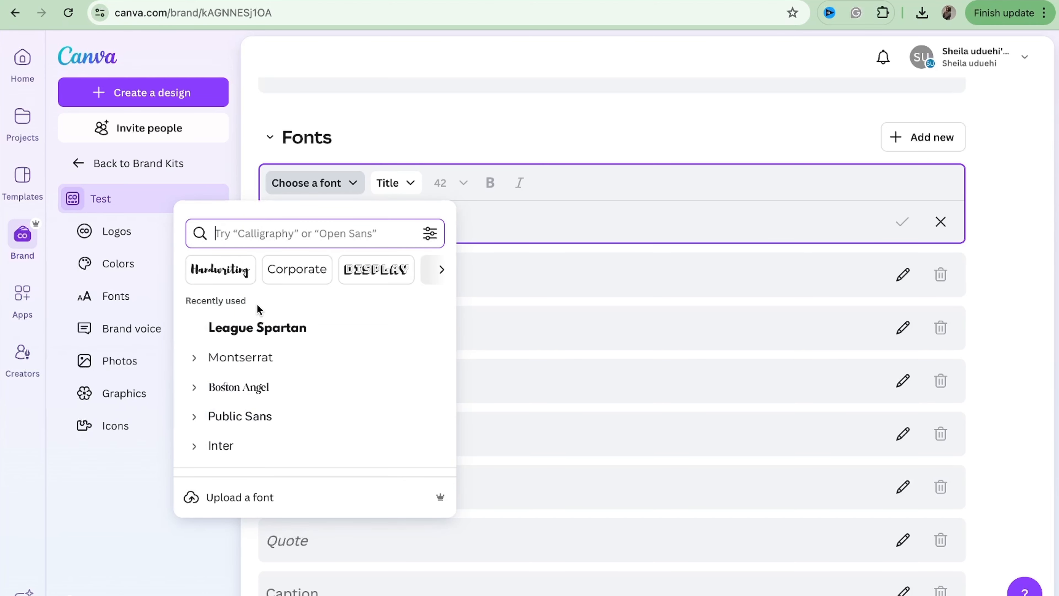
click(227, 508)
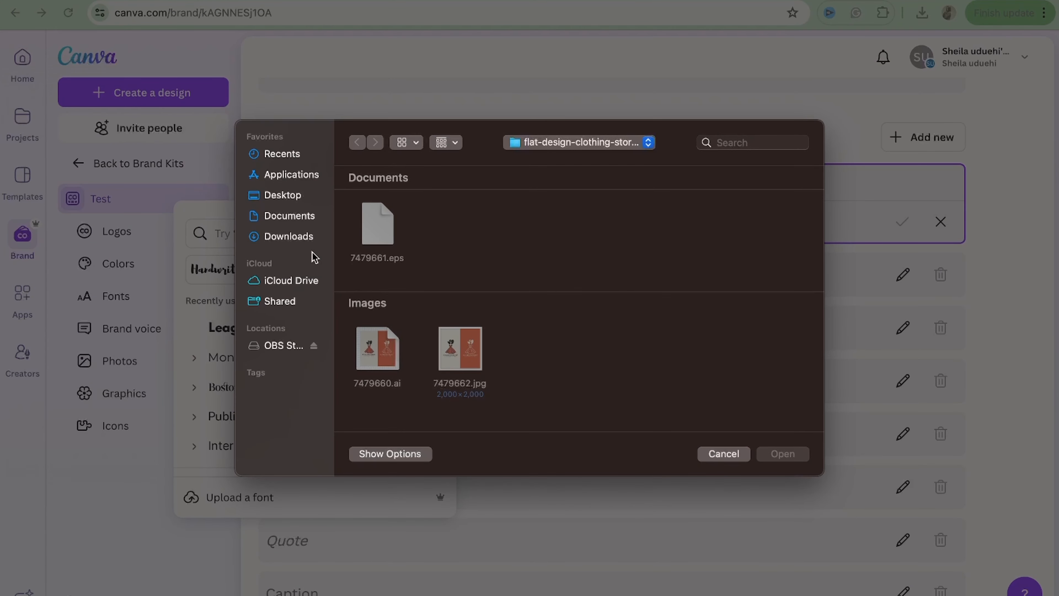
click(305, 237)
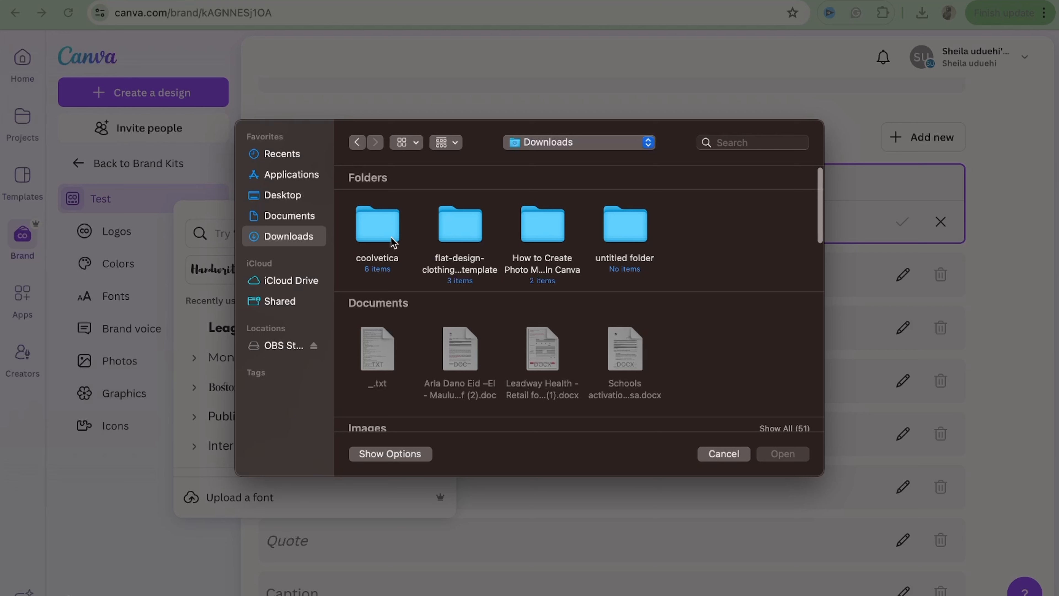
click(457, 241)
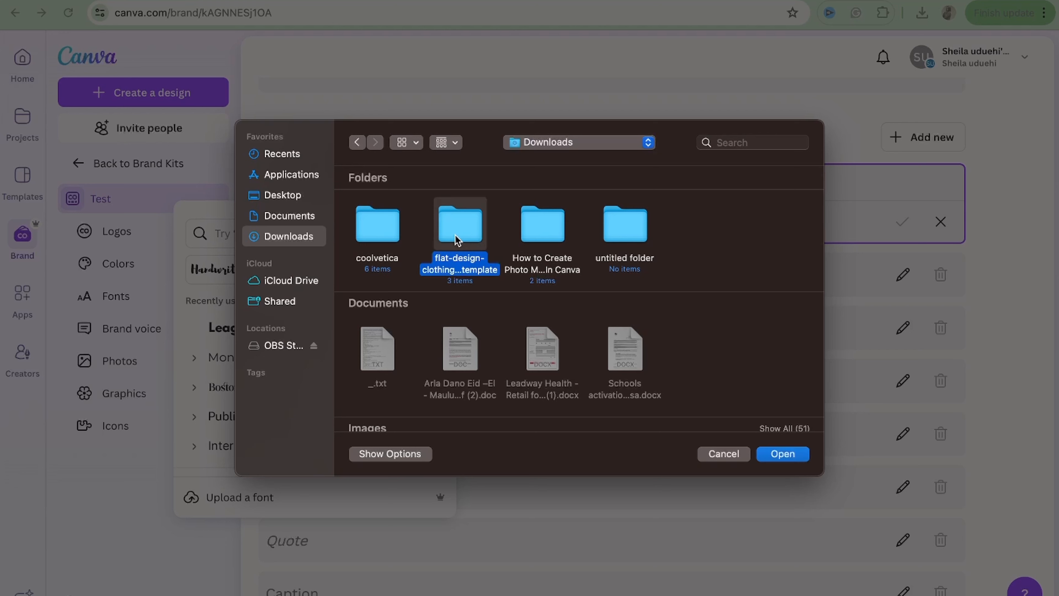
double_click(380, 241)
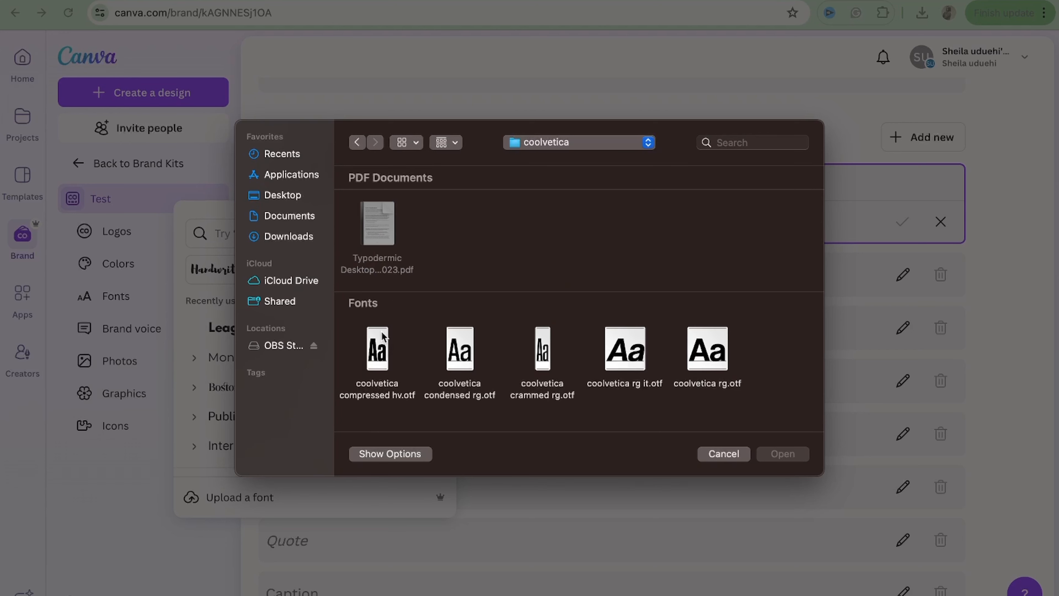
drag(356, 332, 750, 339)
click(779, 452)
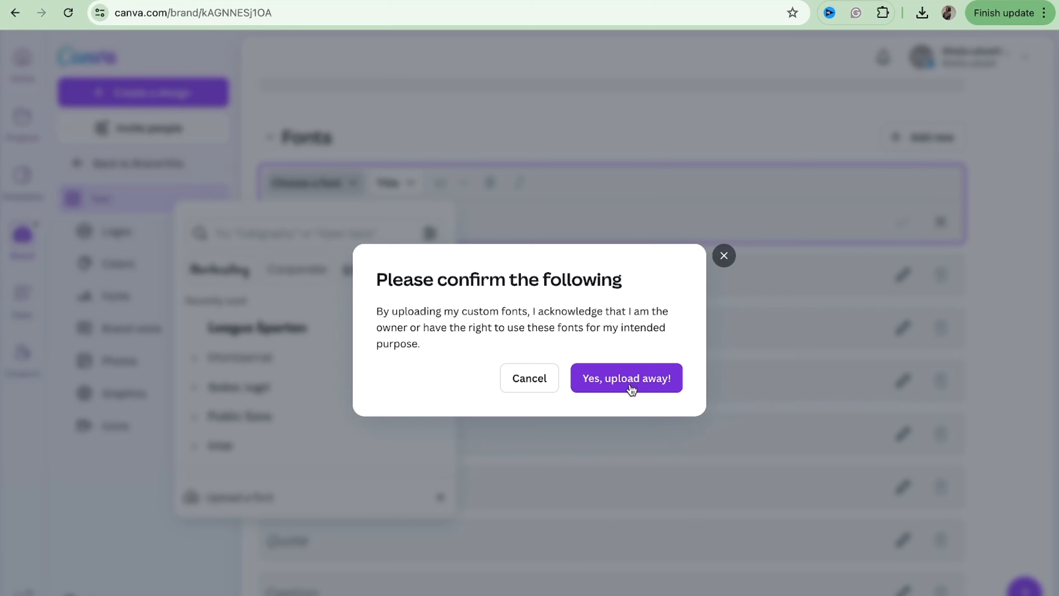
- Confirm the font usage rights and upload the conflicting condensed rg, crammed rg and rg versions of Coolvetica
click(630, 389)
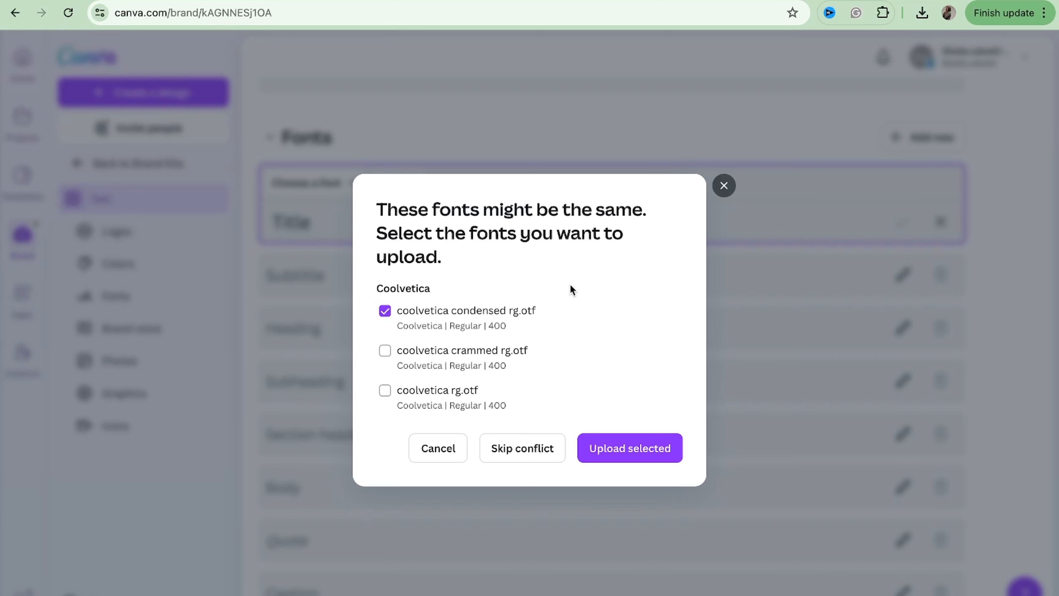
click(415, 351)
click(384, 391)
click(626, 458)
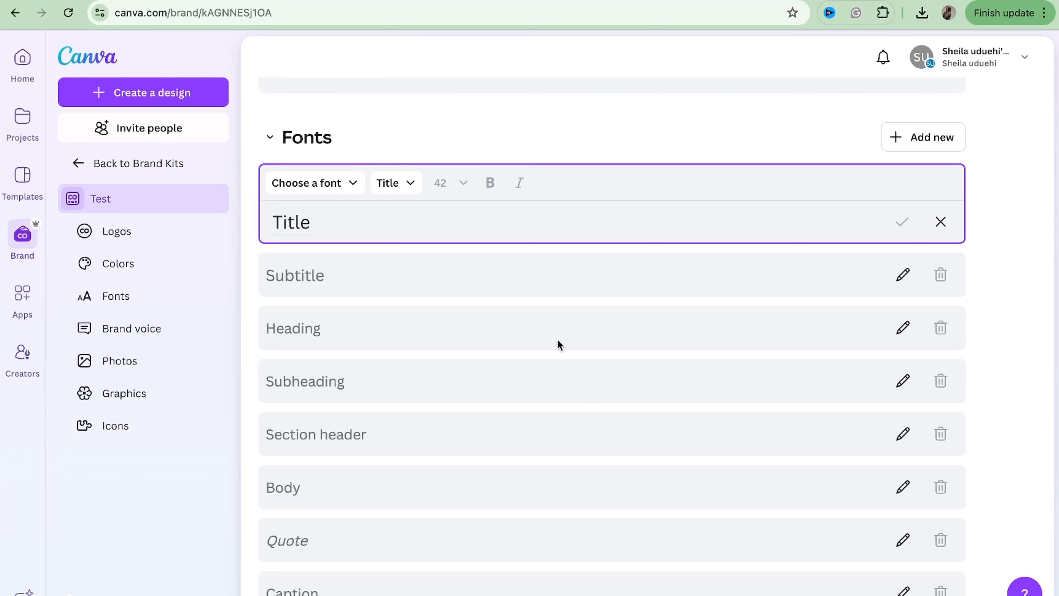
- Set the Title style's font to the uploaded Coolvetica Regular
scroll(498, 300, down, 2)
click(480, 209)
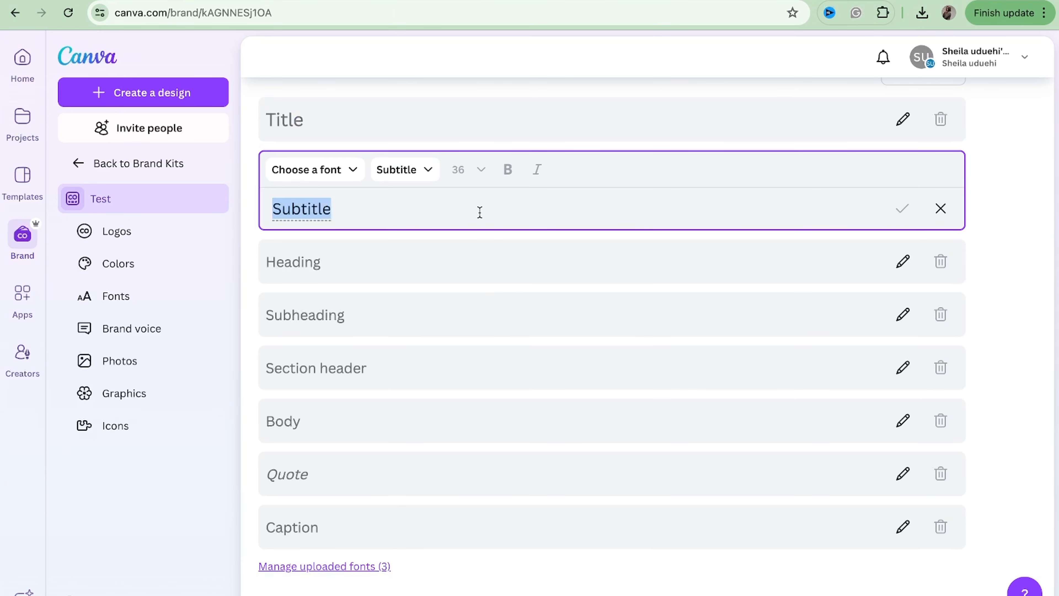
scroll(470, 156, up, 2)
click(357, 210)
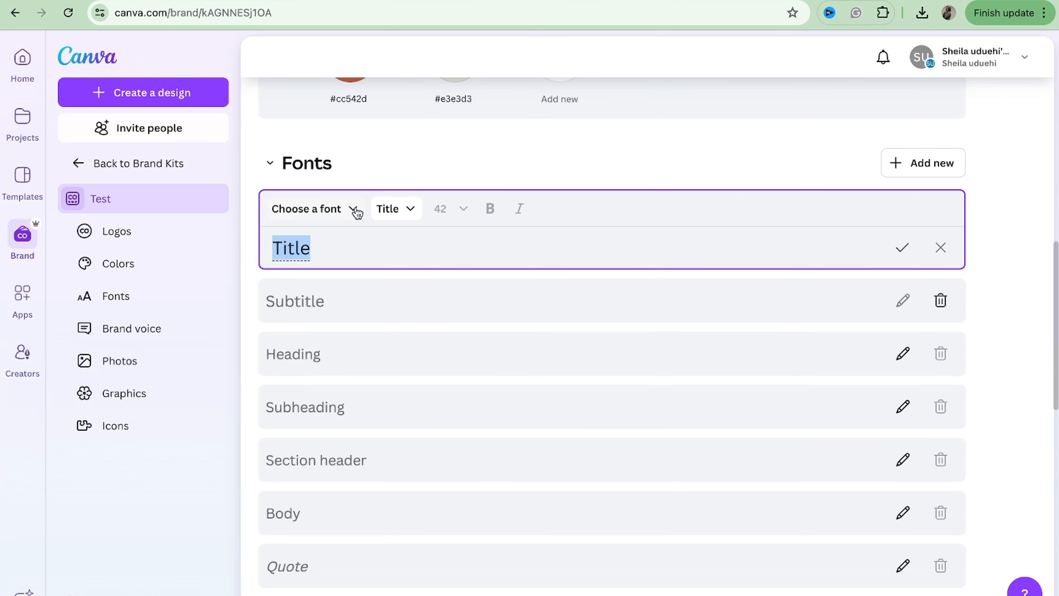
click(307, 209)
scroll(279, 324, down, 2)
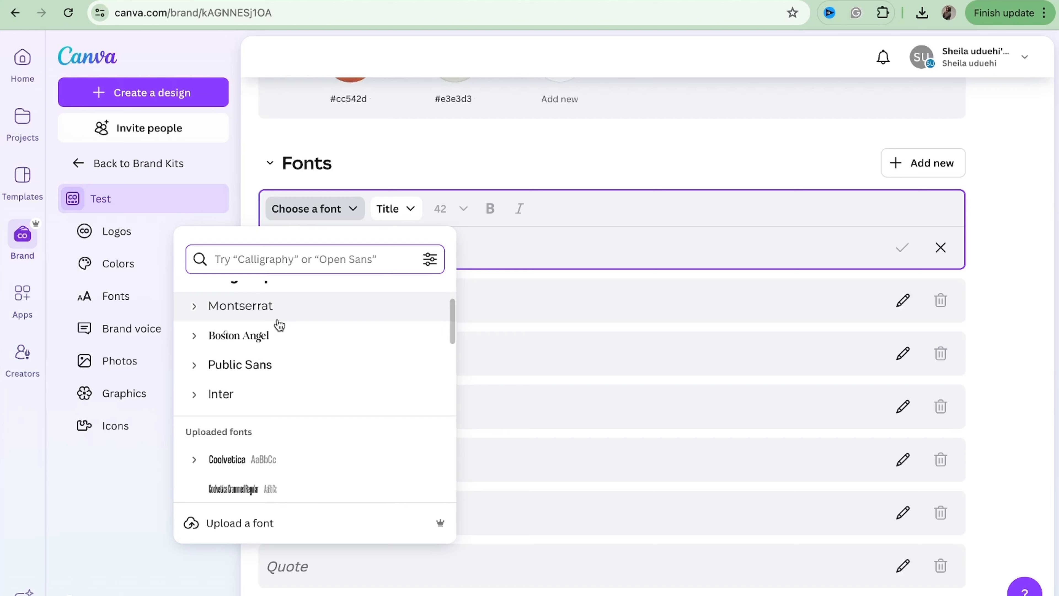
scroll(278, 325, down, 2)
scroll(260, 406, up, 5)
scroll(258, 407, down, 5)
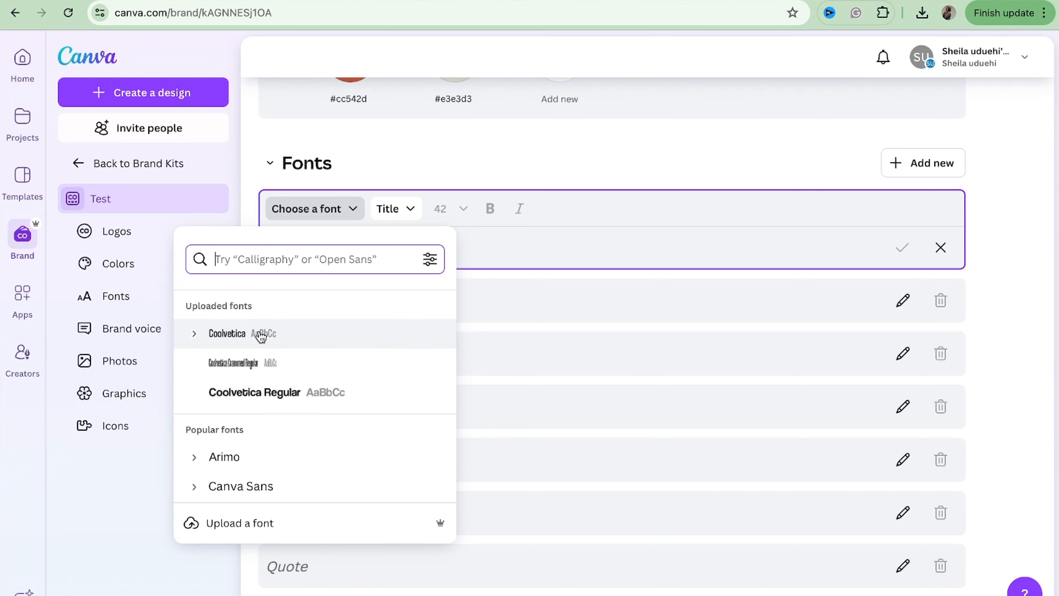
click(266, 395)
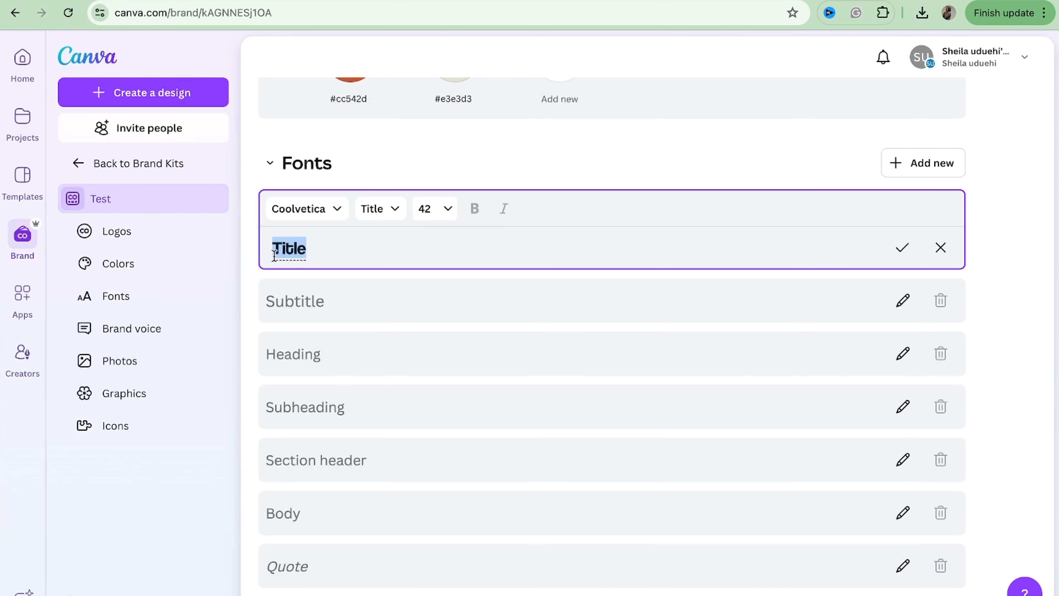
- Set the Subtitle style's font to the uploaded condensed Coolvetica
click(297, 301)
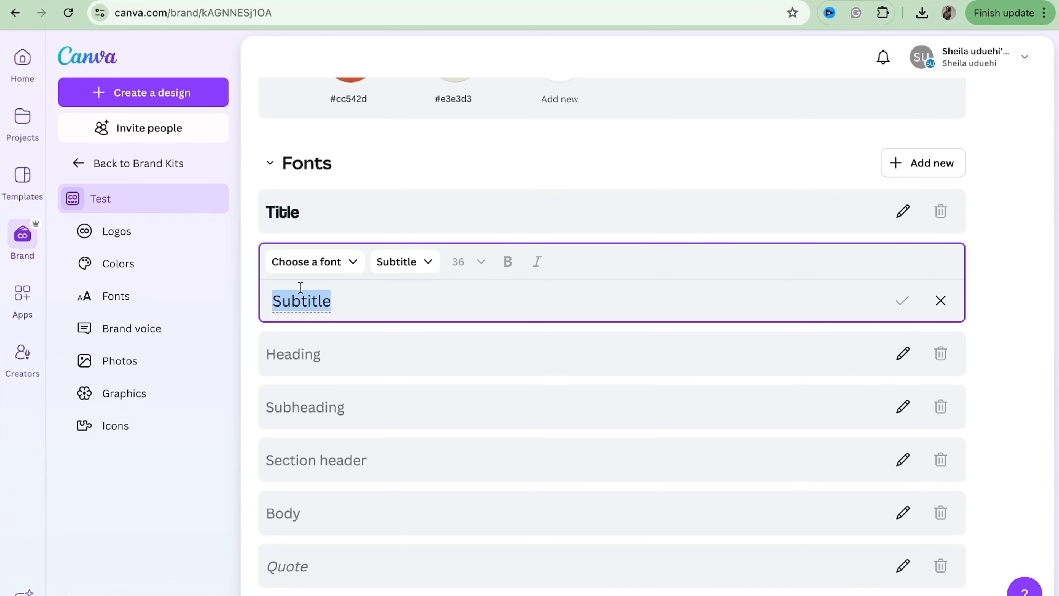
click(308, 269)
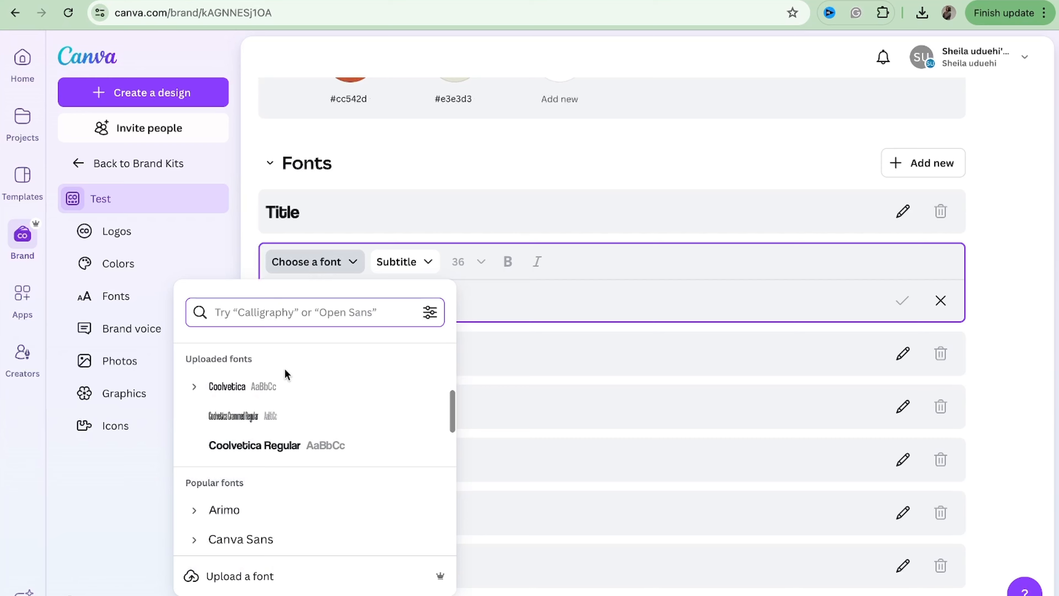
scroll(285, 371, down, 8)
scroll(287, 374, up, 8)
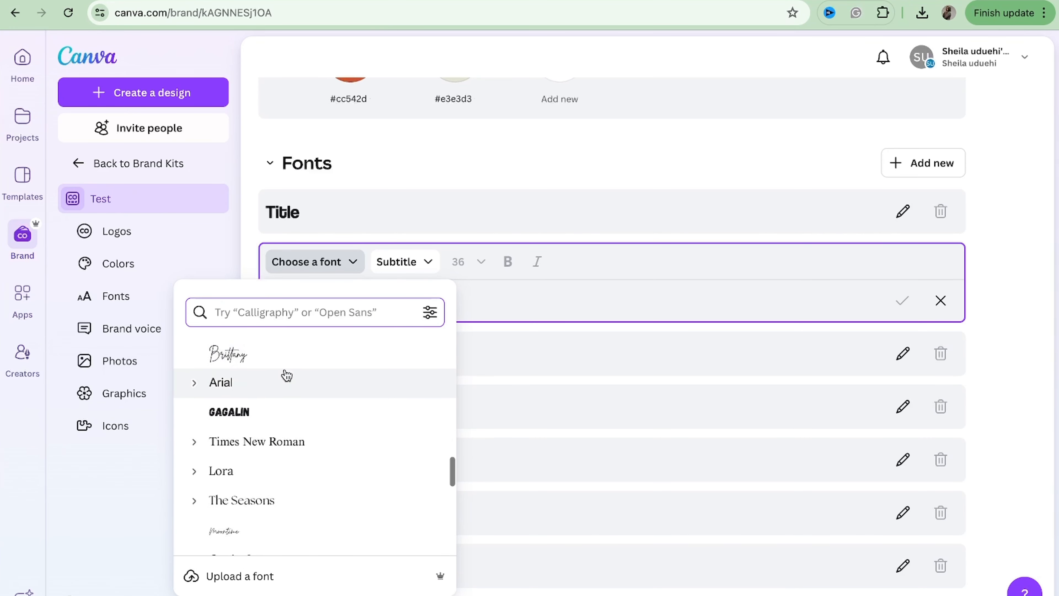
scroll(285, 373, down, 1)
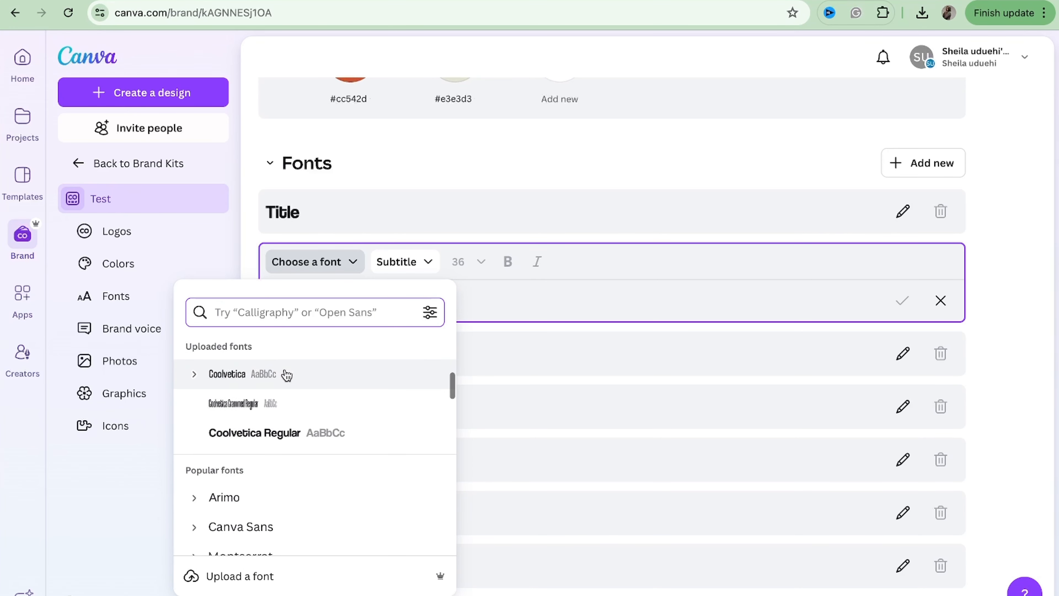
click(272, 372)
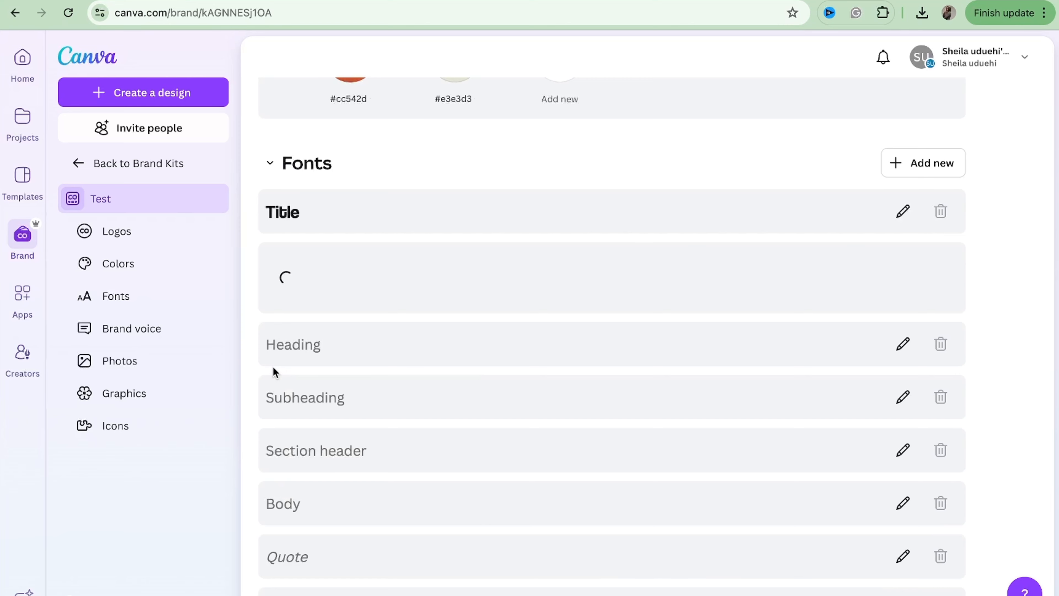
scroll(352, 321, up, 1)
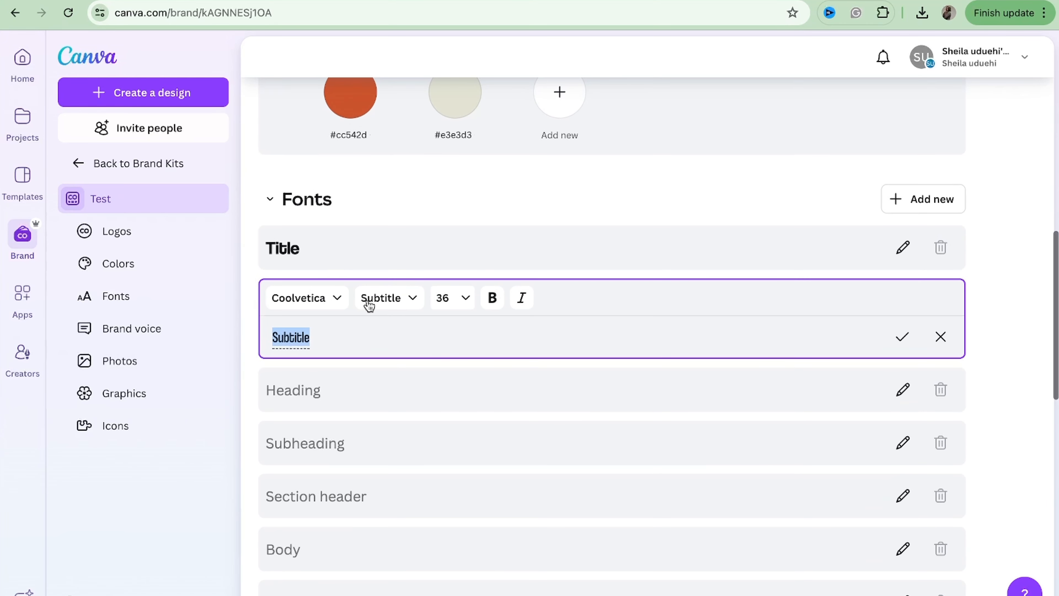
click(412, 212)
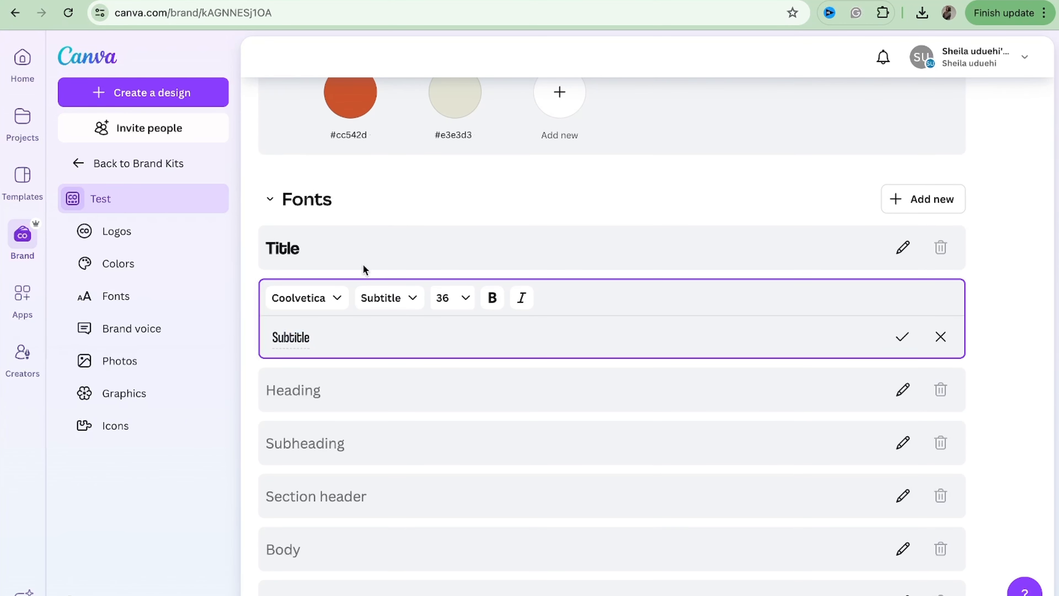
- Set the Heading style's font to the uploaded Coolvetica Regular
click(291, 400)
click(312, 356)
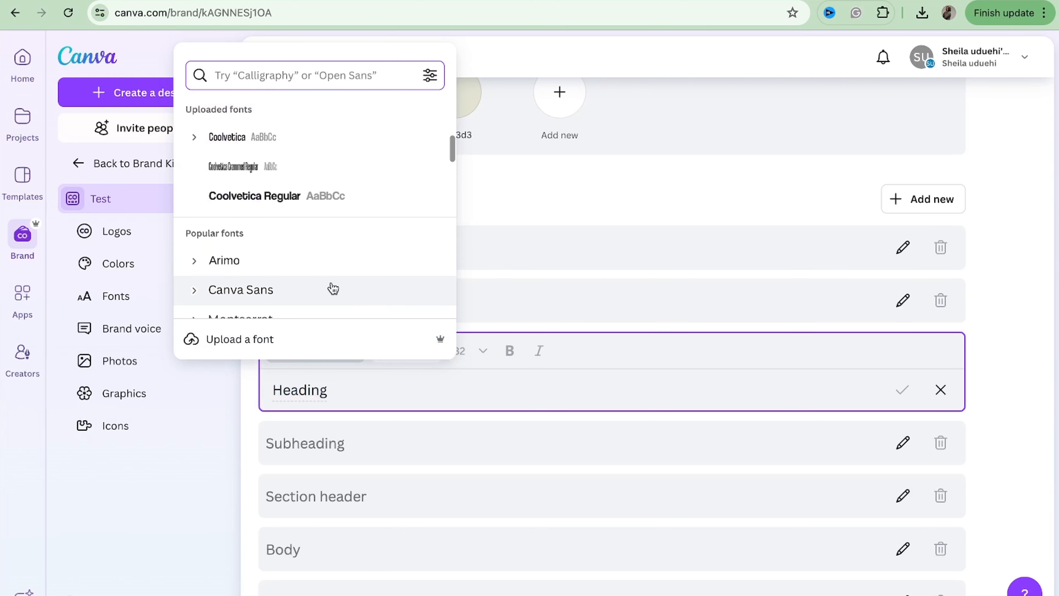
click(314, 196)
- Try to set the Body style's font to the uploaded Coolvetica Crammed Regular
scroll(373, 348, down, 6)
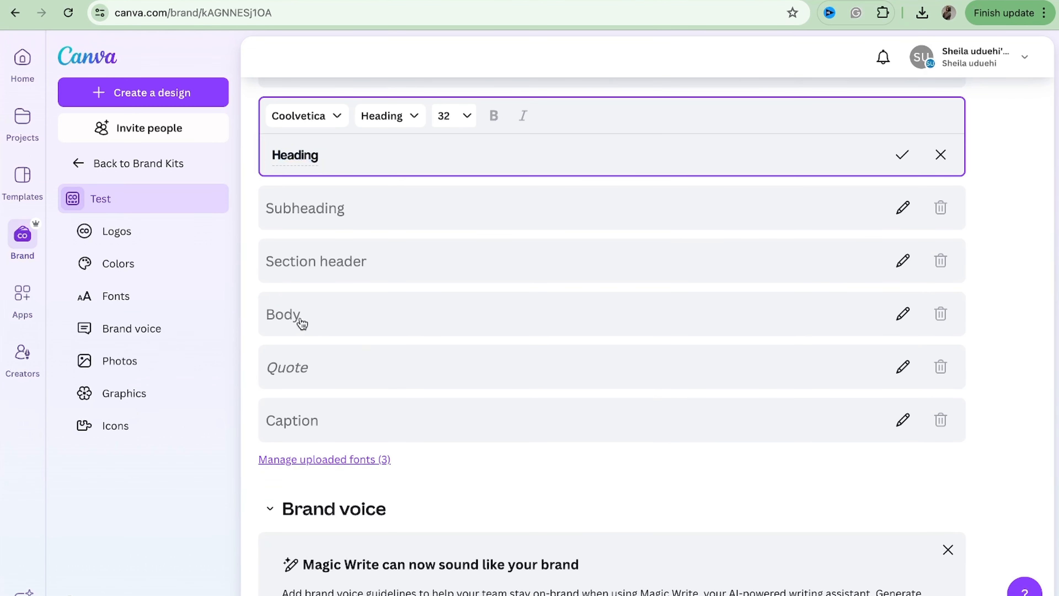
click(301, 321)
click(308, 275)
scroll(259, 388, down, 1)
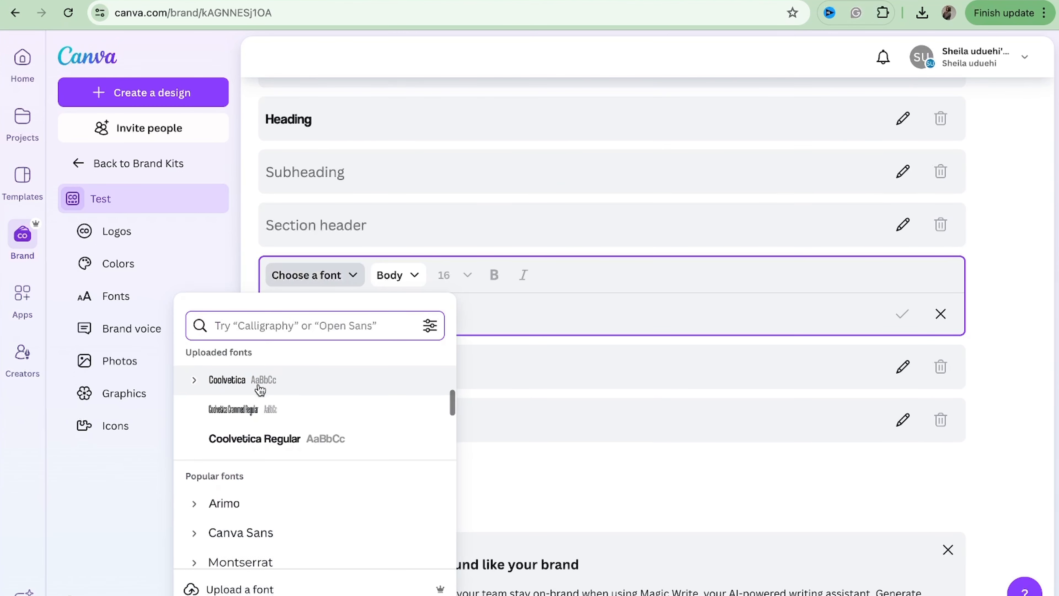
click(204, 374)
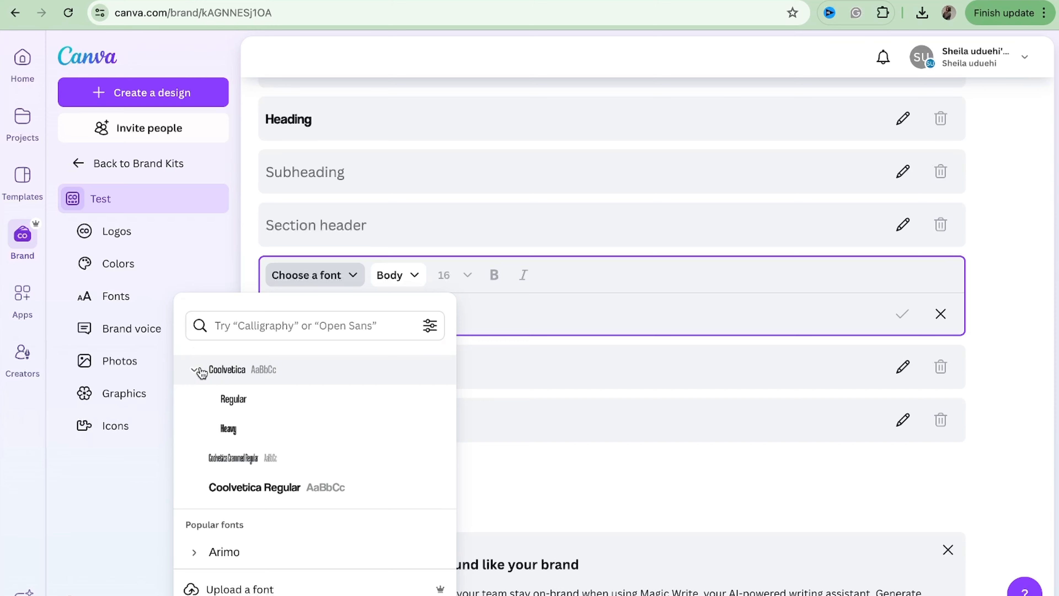
click(230, 459)
scroll(471, 313, down, 2)
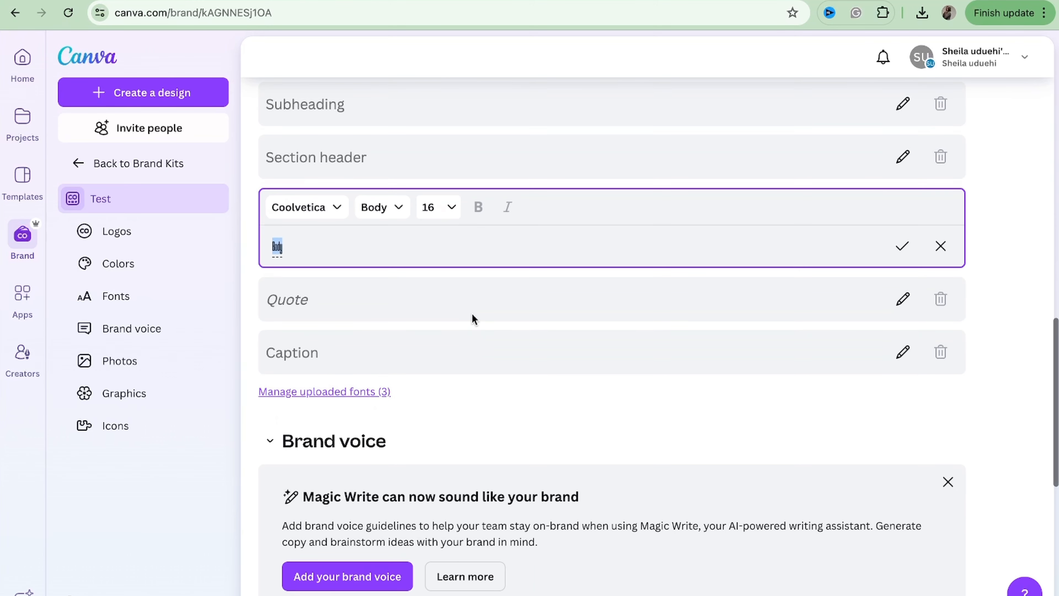
scroll(472, 312, down, 2)
click(471, 335)
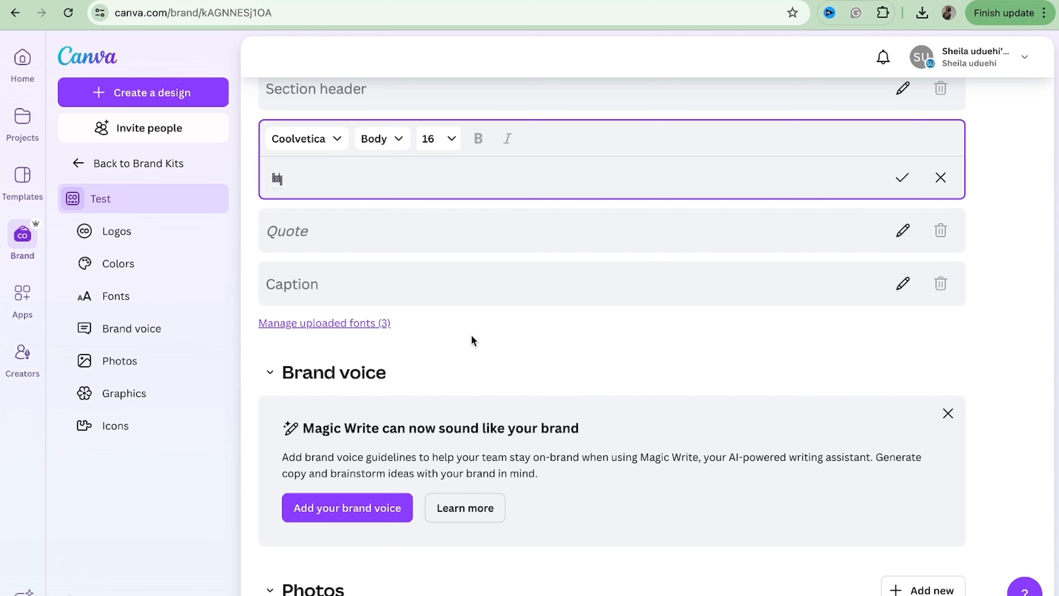
- View the list of uploaded fonts in the Brand Kit and close it again
scroll(471, 335, down, 1)
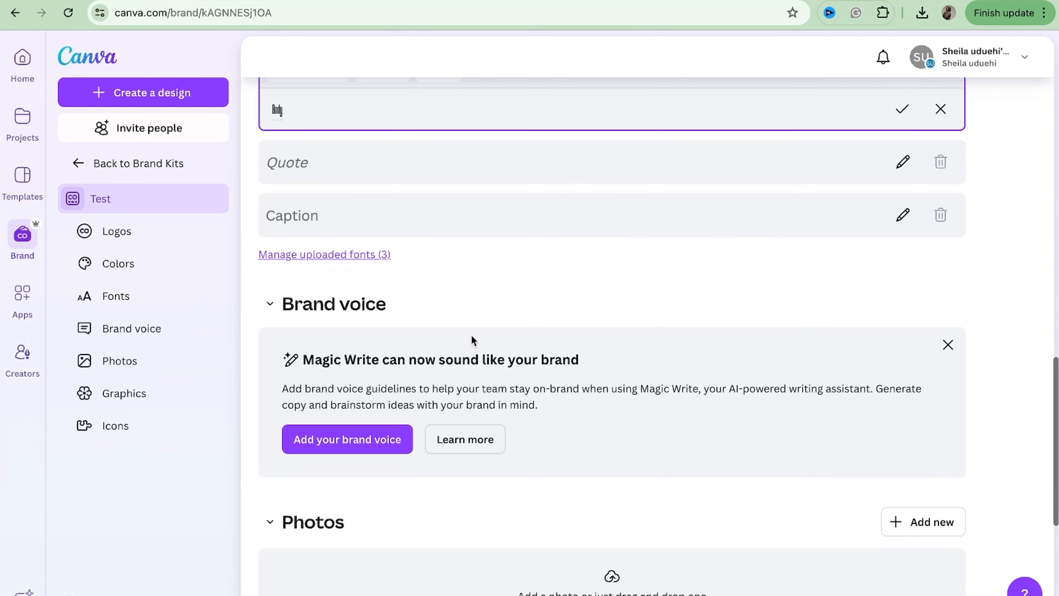
click(350, 254)
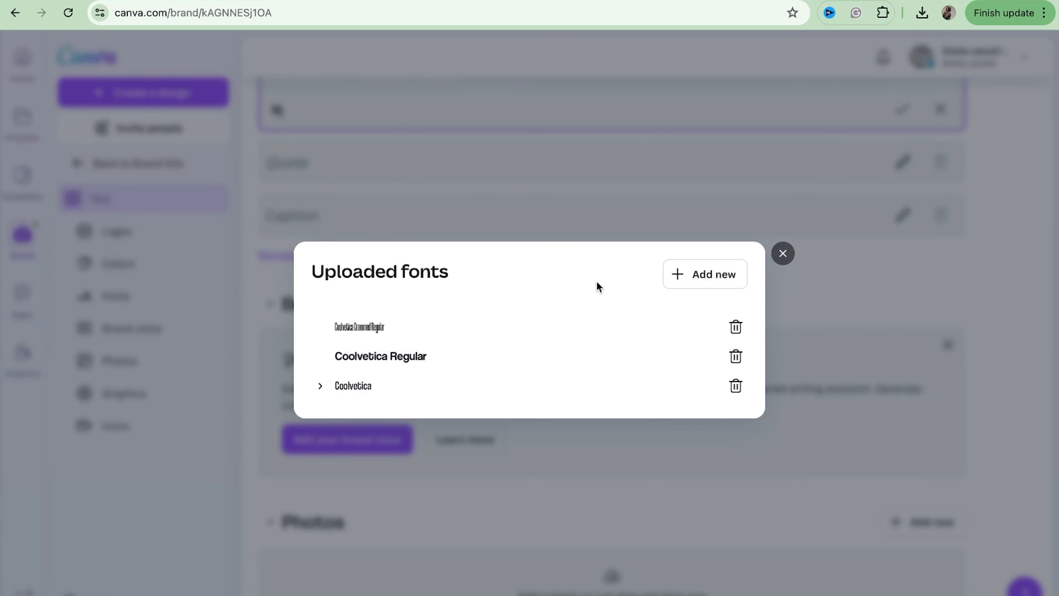
click(782, 253)
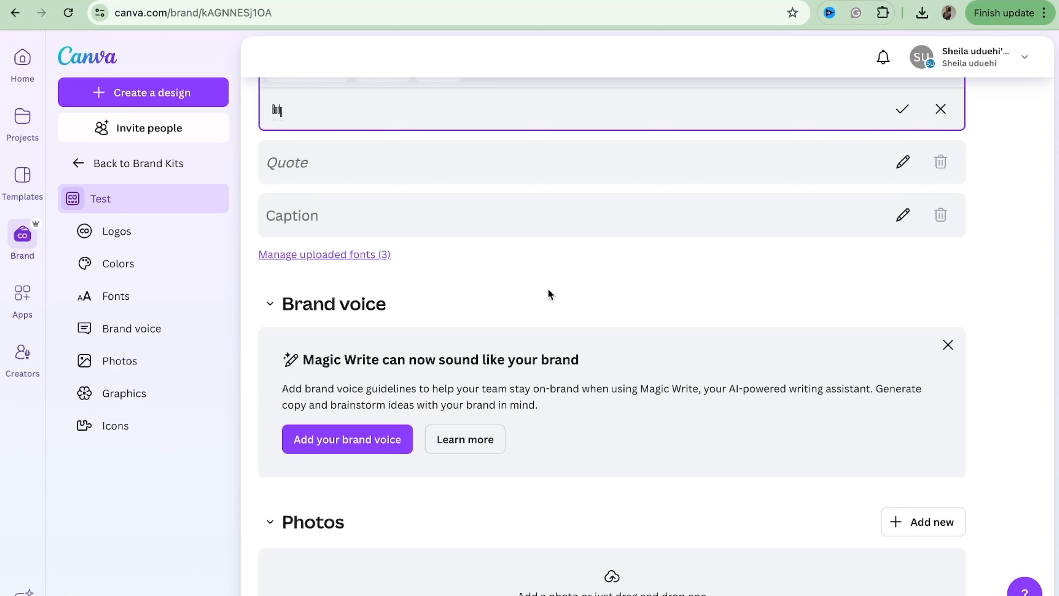
- Look through the Brand voice, Photos, Graphics and Icons sections, and review the kit's logo, colors and fonts
scroll(549, 294, down, 2)
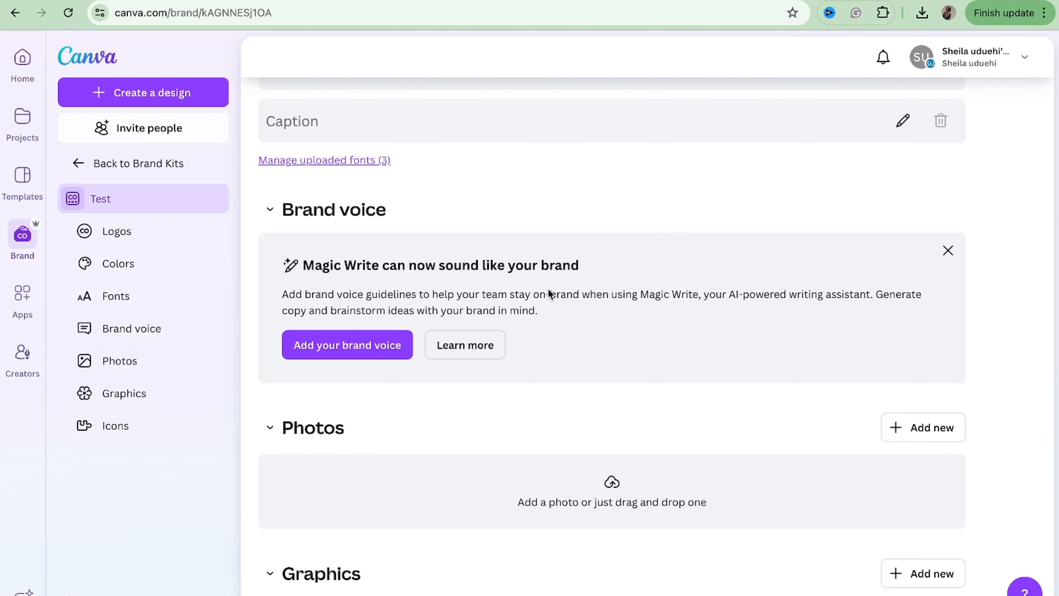
scroll(528, 433, down, 2)
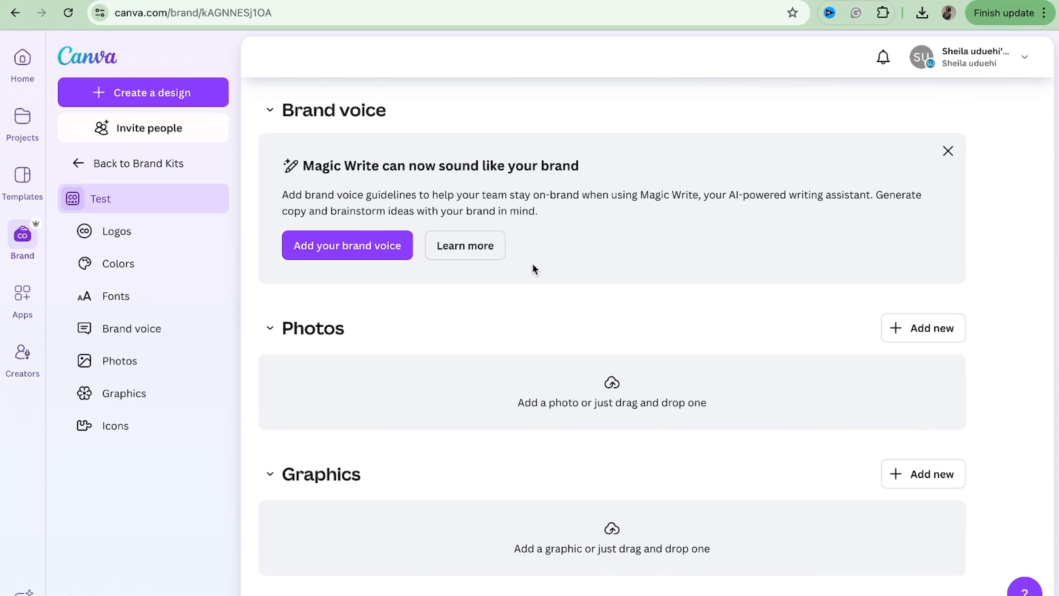
scroll(532, 267, down, 2)
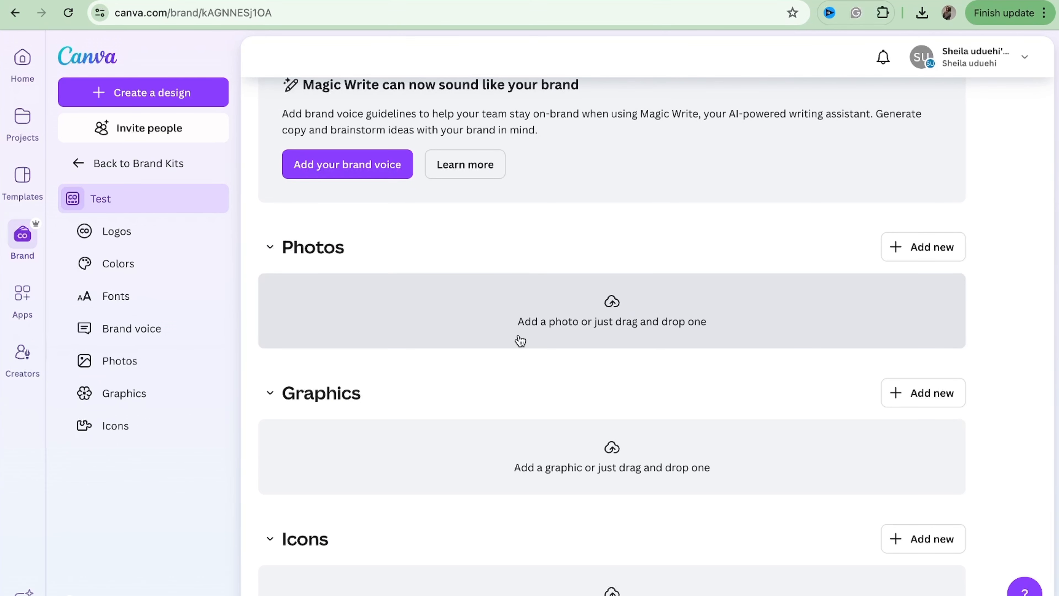
scroll(521, 340, down, 2)
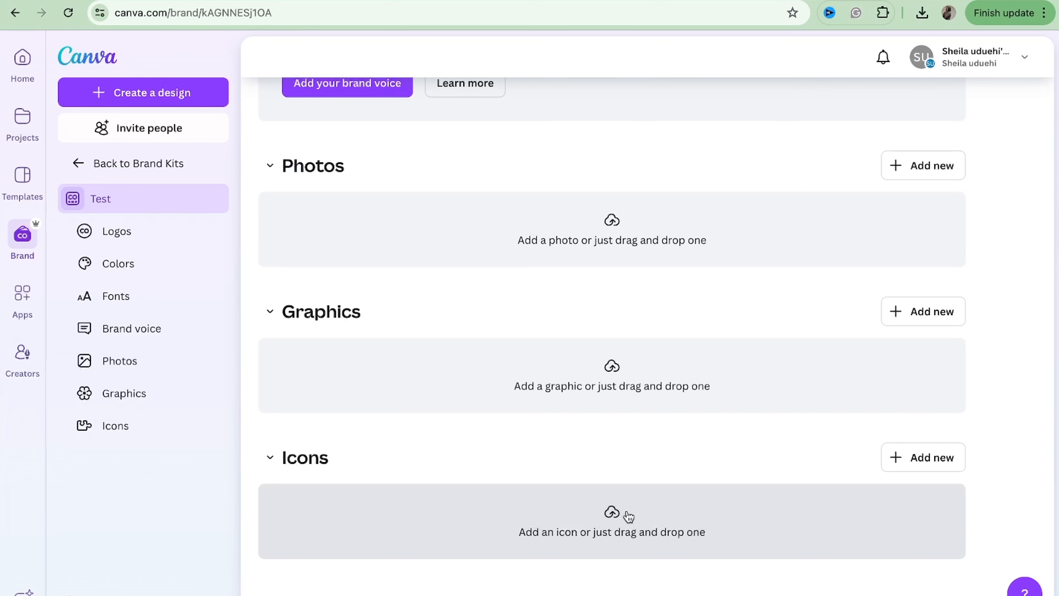
scroll(628, 517, up, 20)
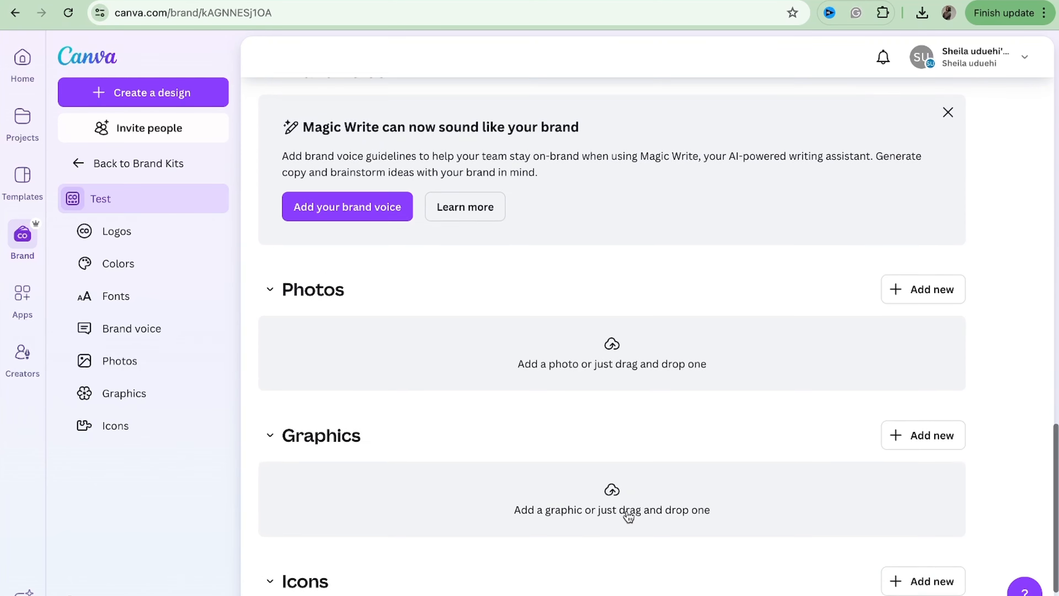
scroll(628, 516, up, 3)
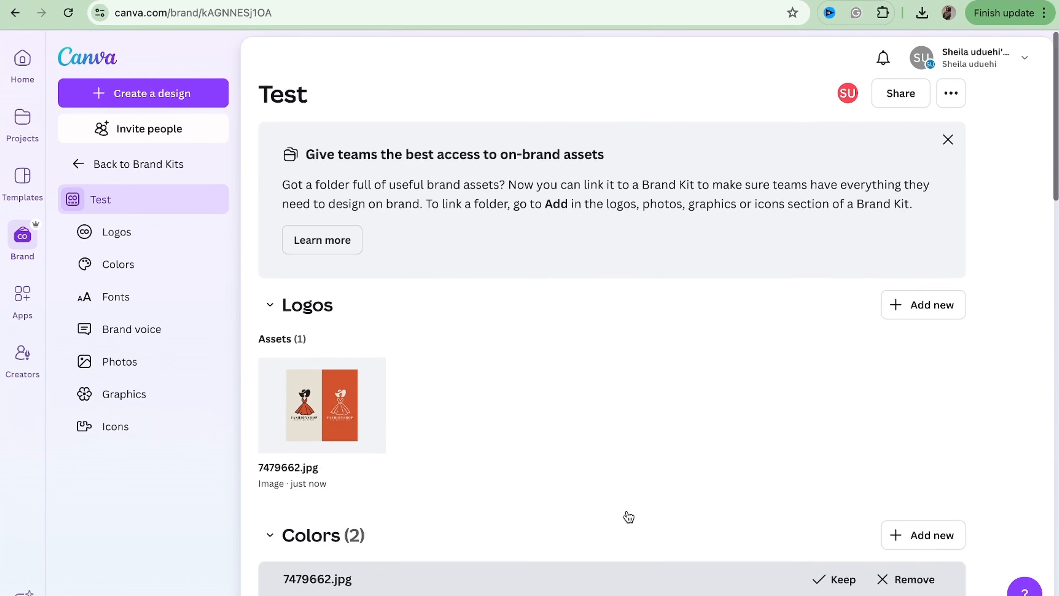
scroll(628, 517, down, 9)
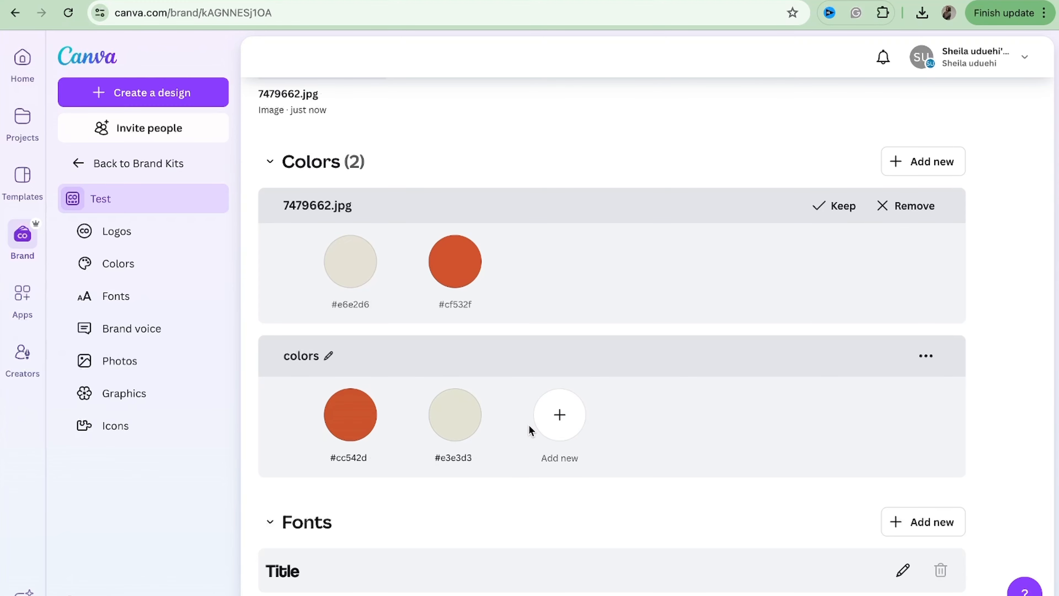
scroll(528, 427, down, 15)
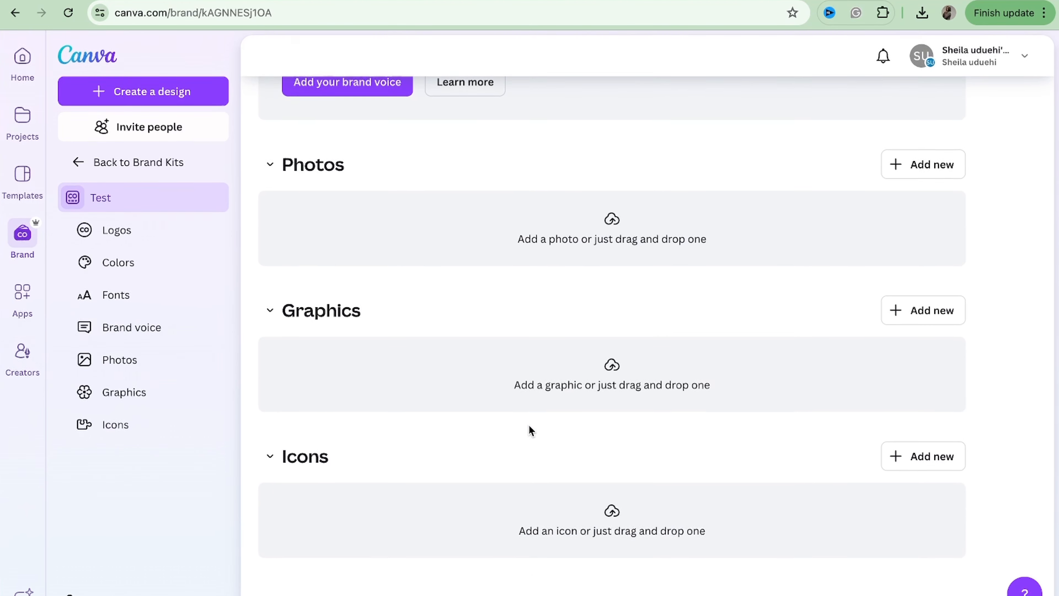
scroll(529, 431, up, 20)
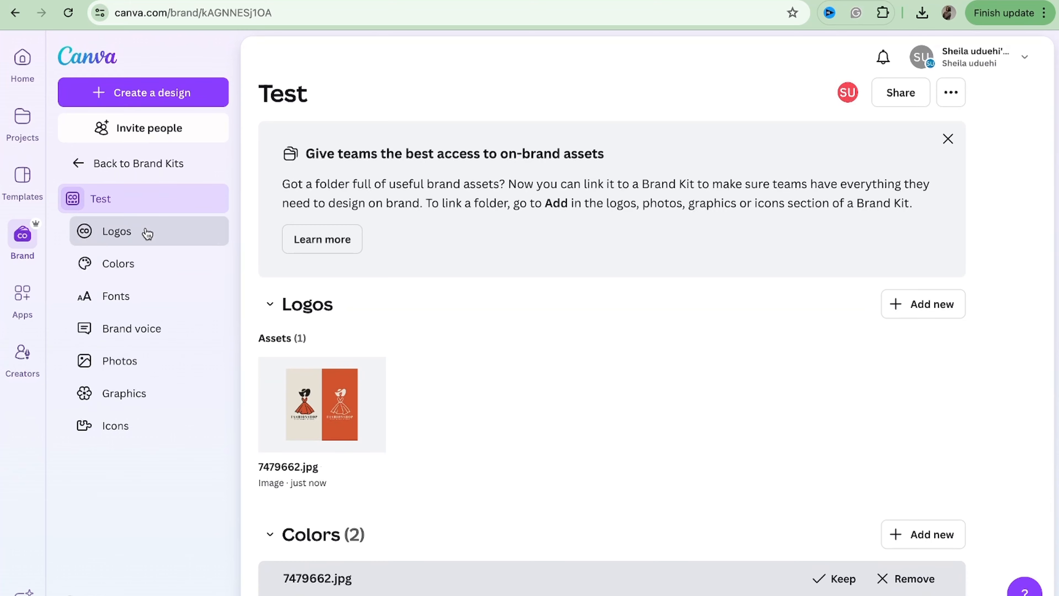
- Jump through the Test kit's Logos, Colors and Fonts sections and check the kit's additional options
click(146, 233)
click(147, 262)
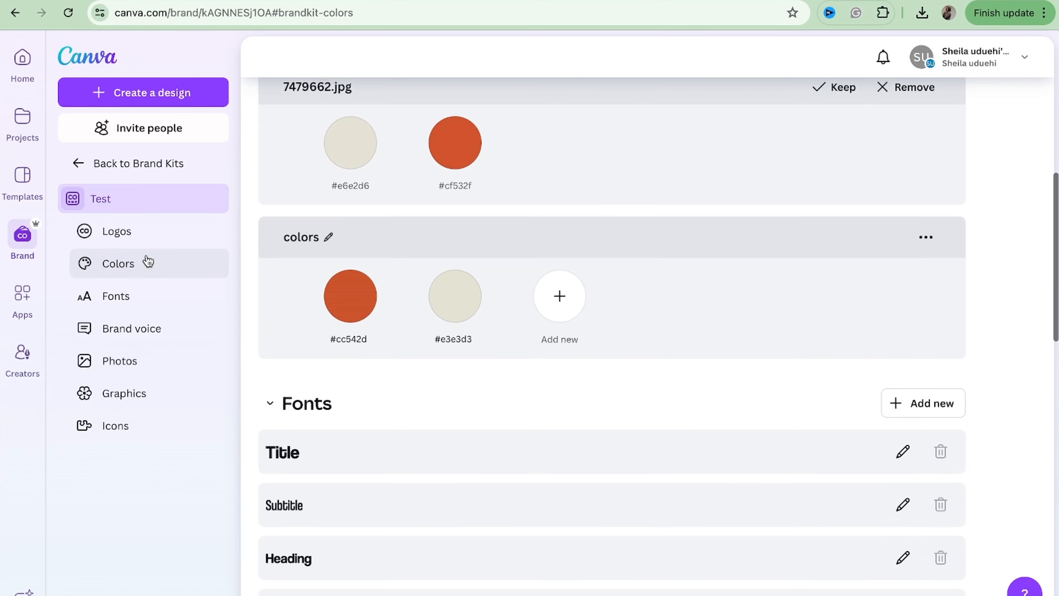
click(143, 306)
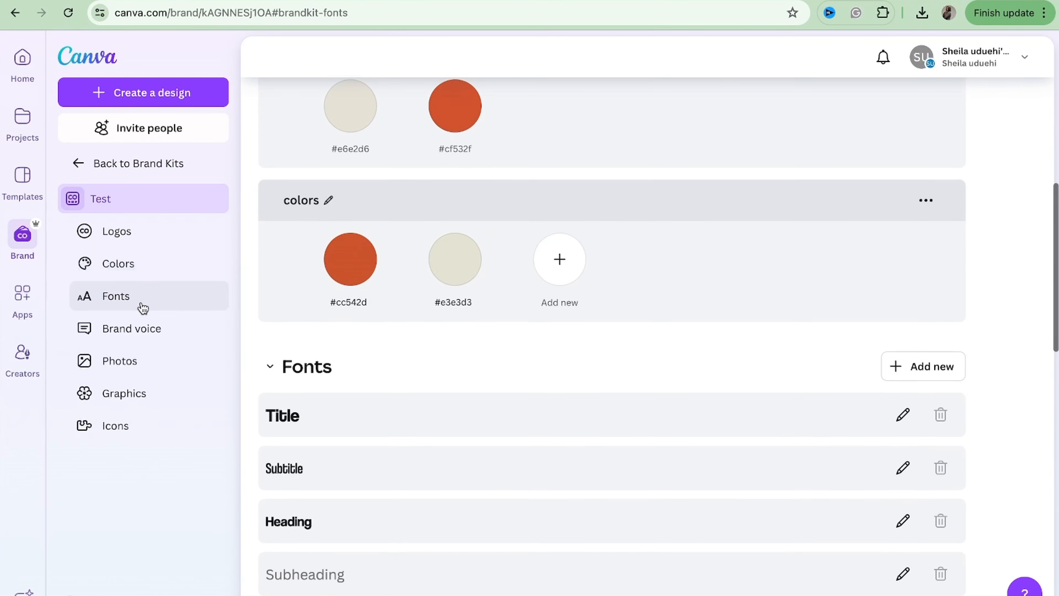
scroll(328, 275, up, 15)
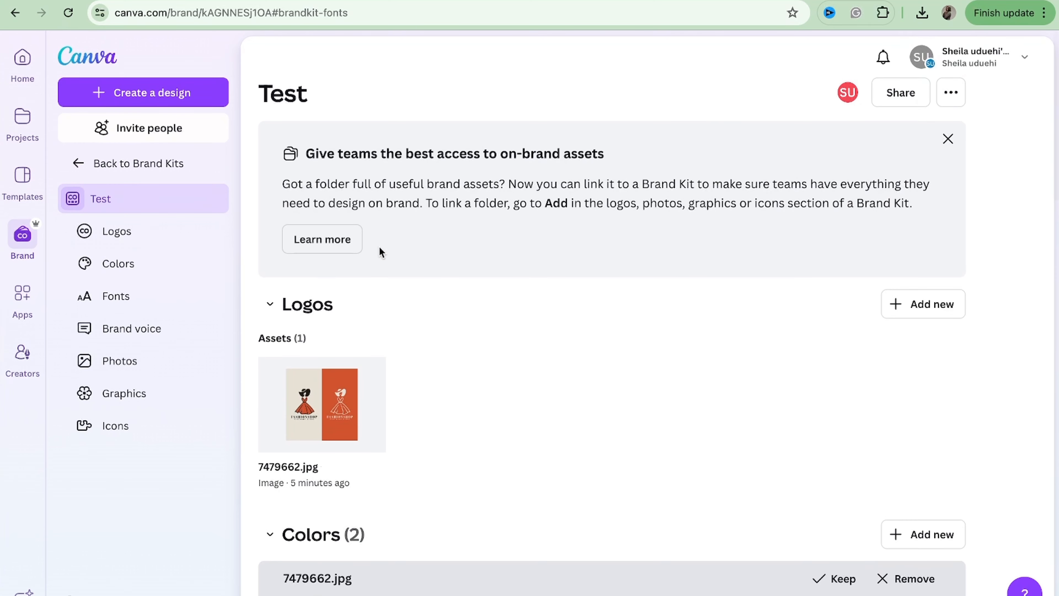
click(943, 102)
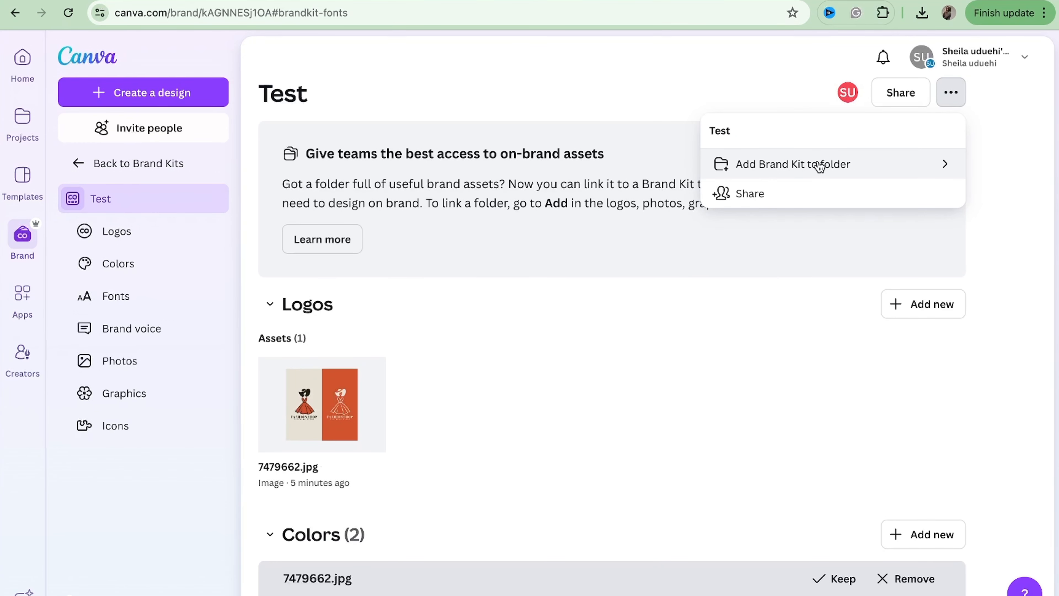
scroll(607, 407, down, 15)
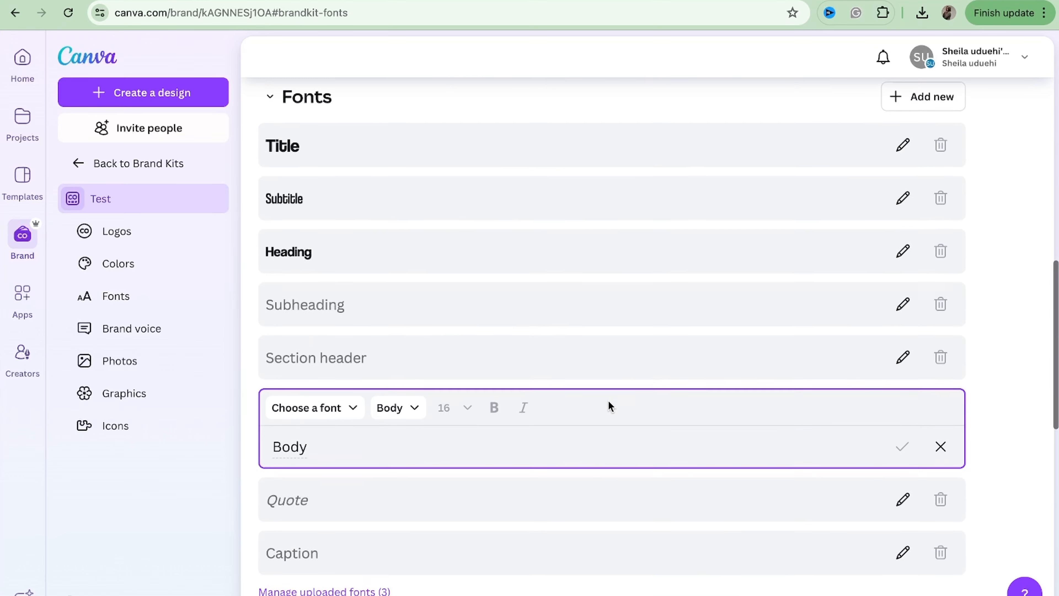
- Return to the Brand Kits overview and view the Brand Templates page
click(73, 164)
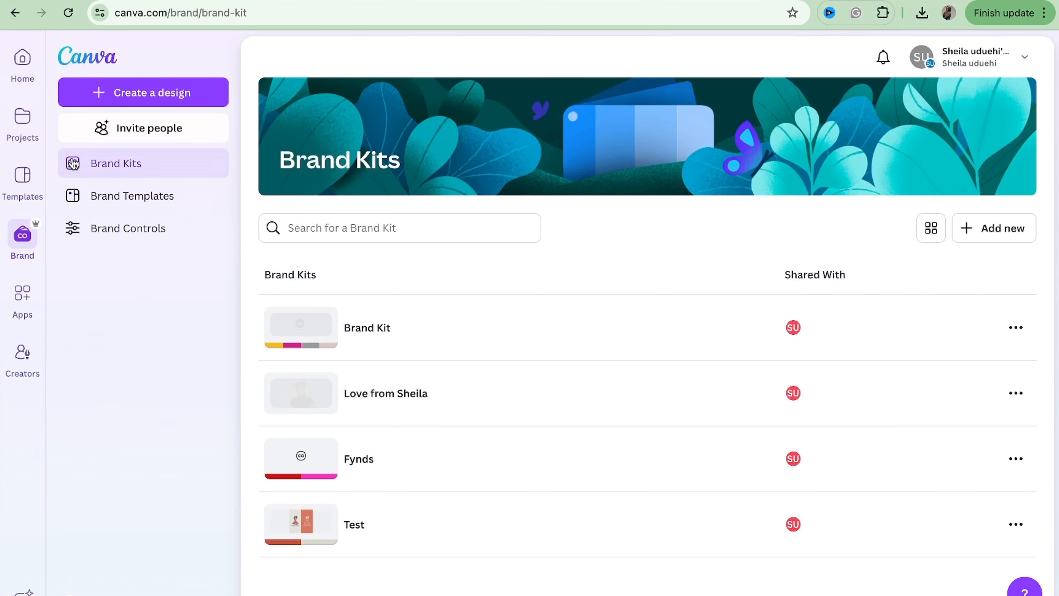
click(118, 197)
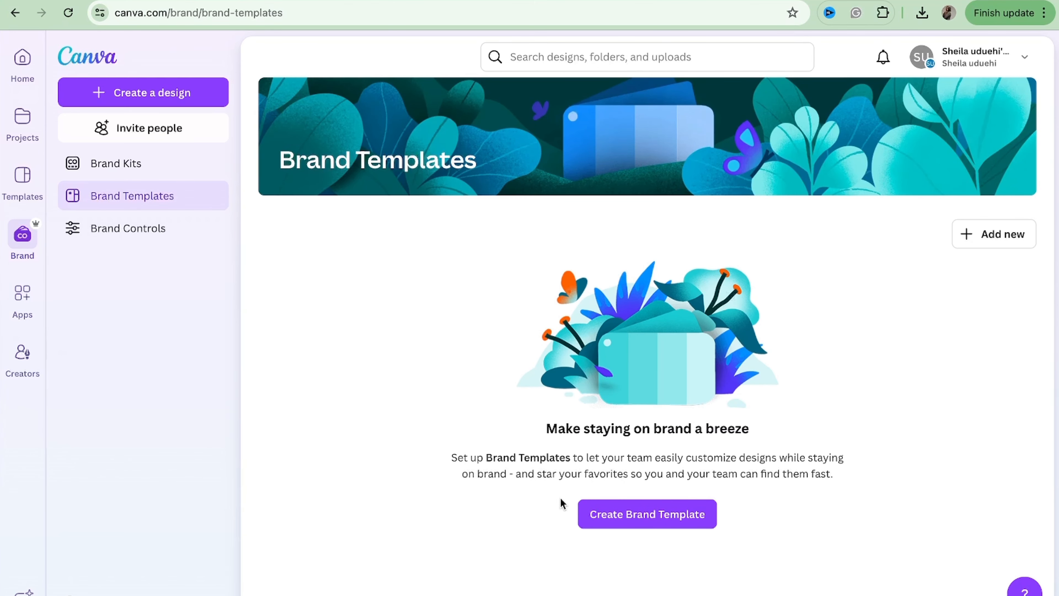
scroll(560, 502, down, 2)
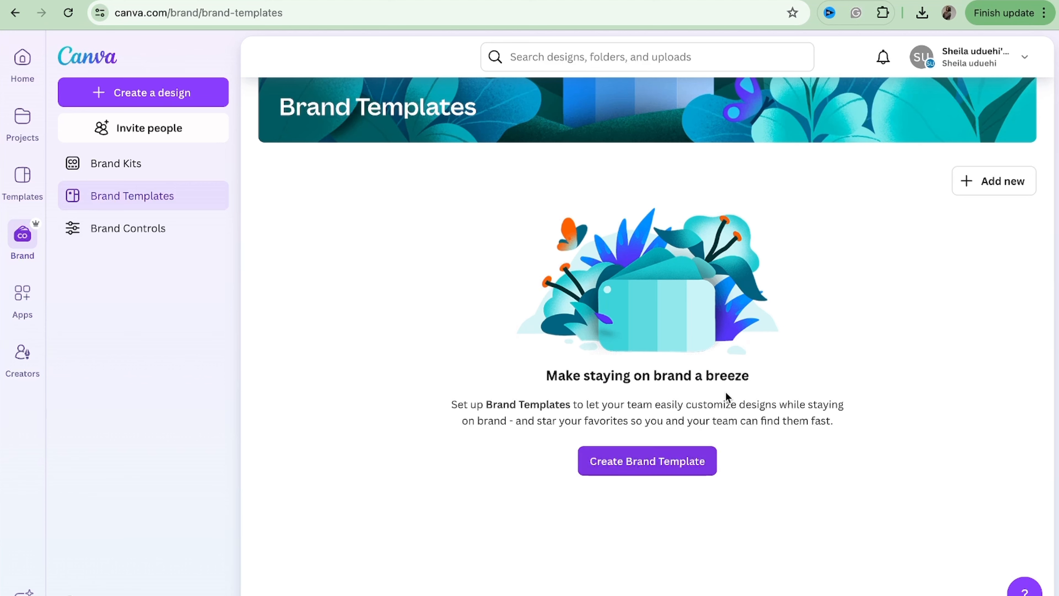
- Check the design types offered for a new Brand Template without creating one, and open the Brand Controls page
click(993, 181)
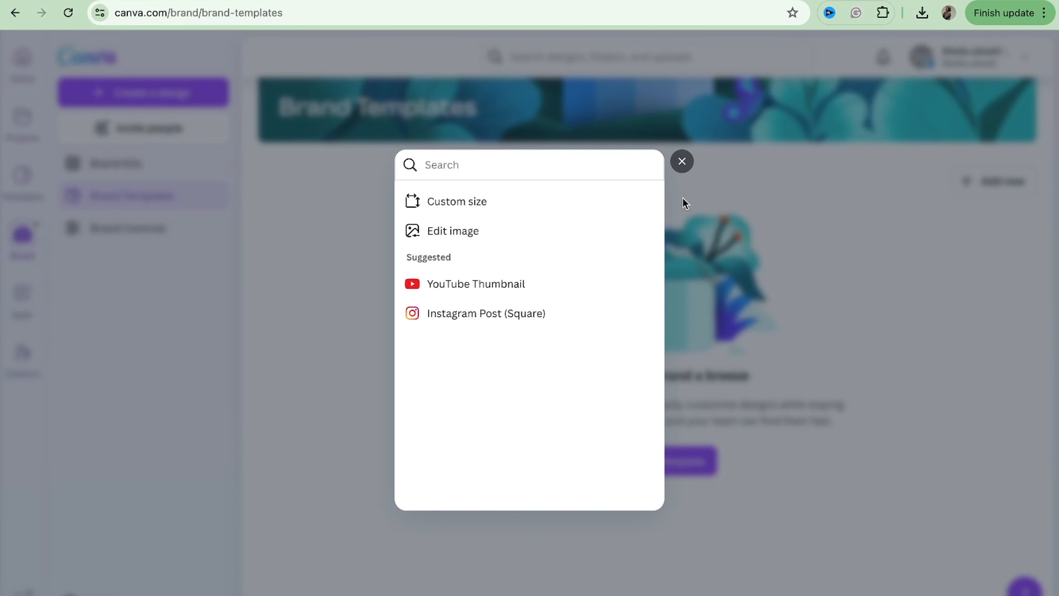
click(682, 161)
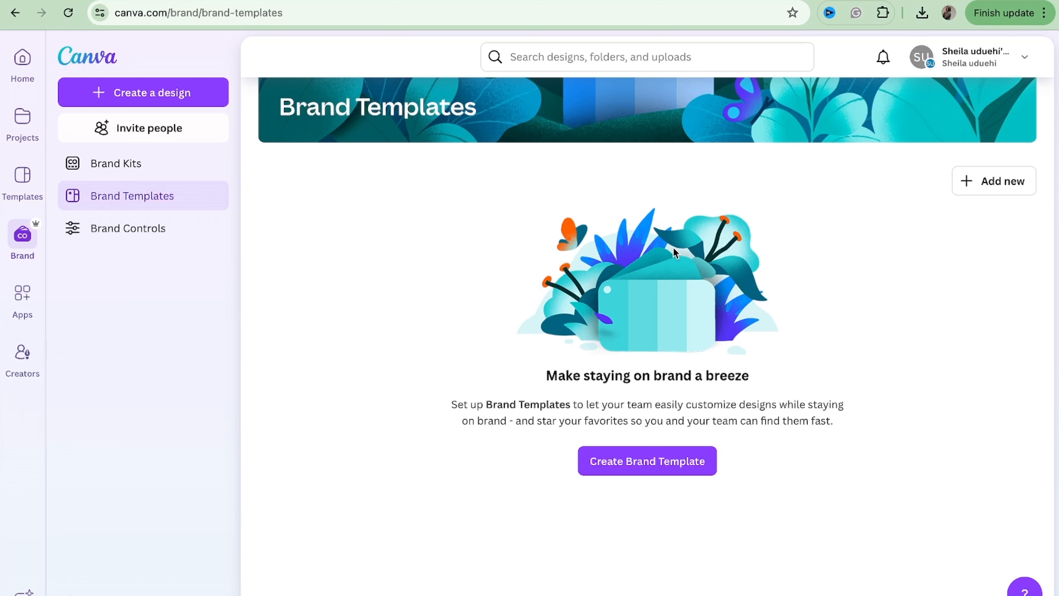
click(659, 470)
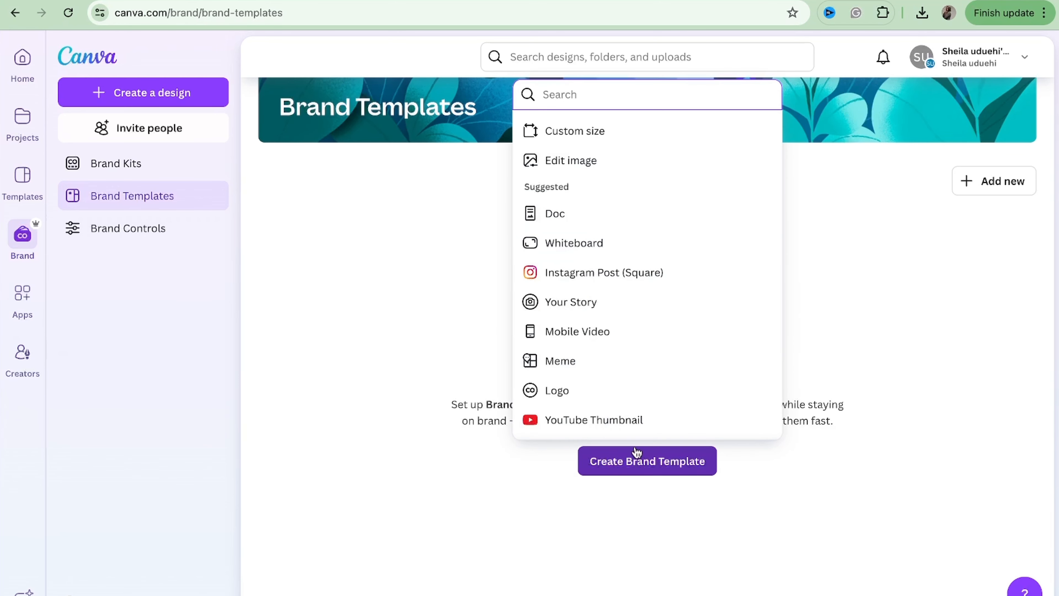
click(828, 318)
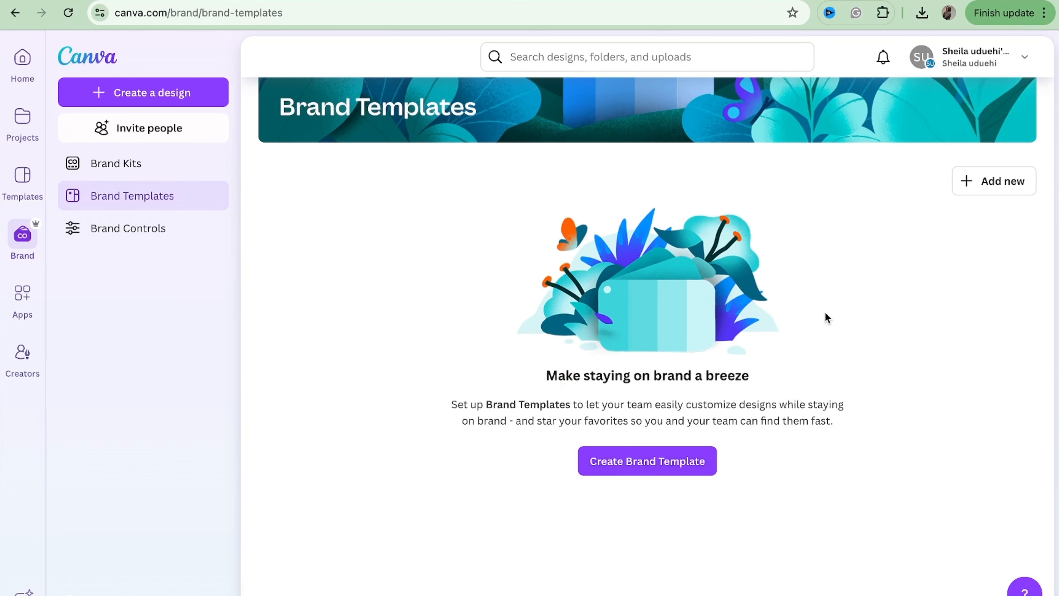
click(111, 225)
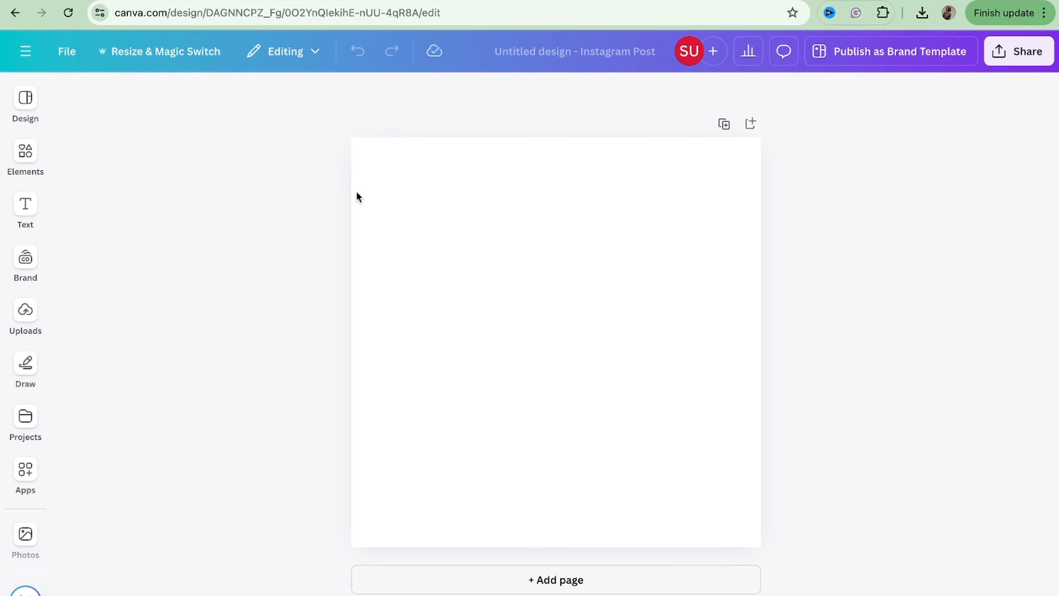
- Switch the design's active Brand Kit to Test
click(23, 264)
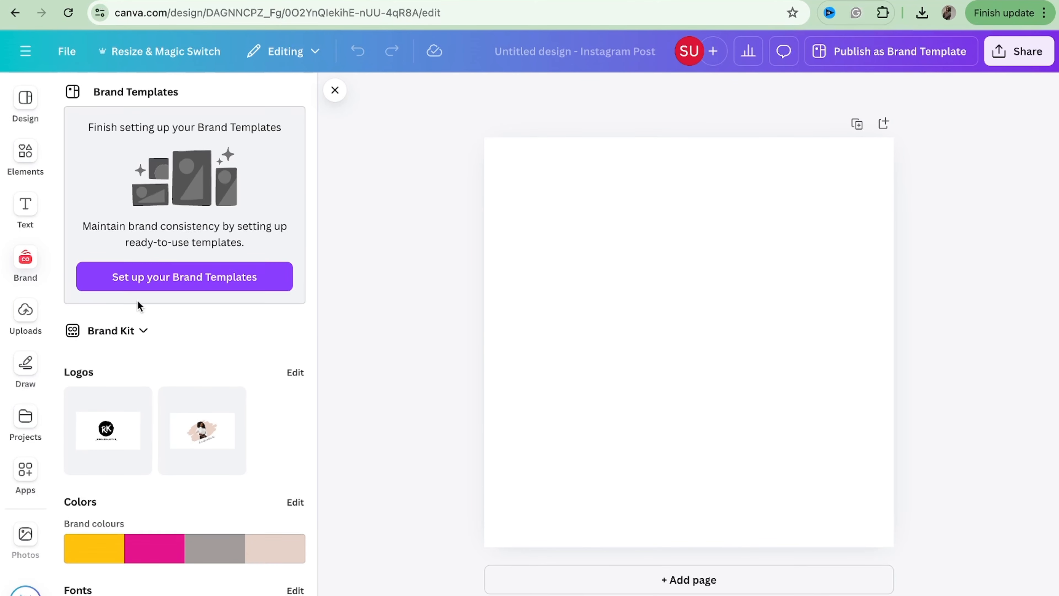
scroll(137, 300, down, 4)
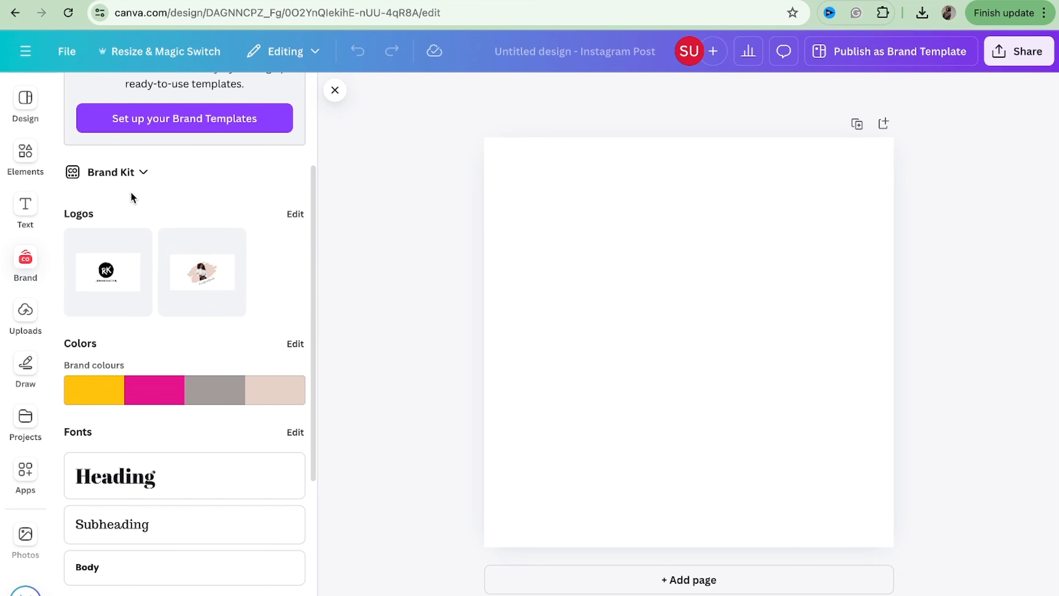
click(129, 171)
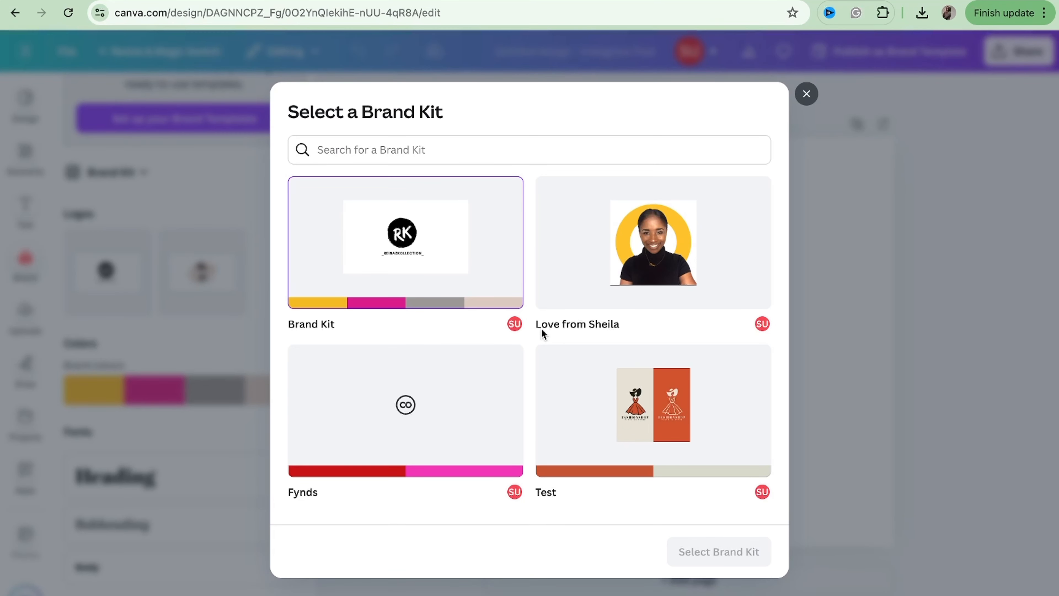
click(593, 421)
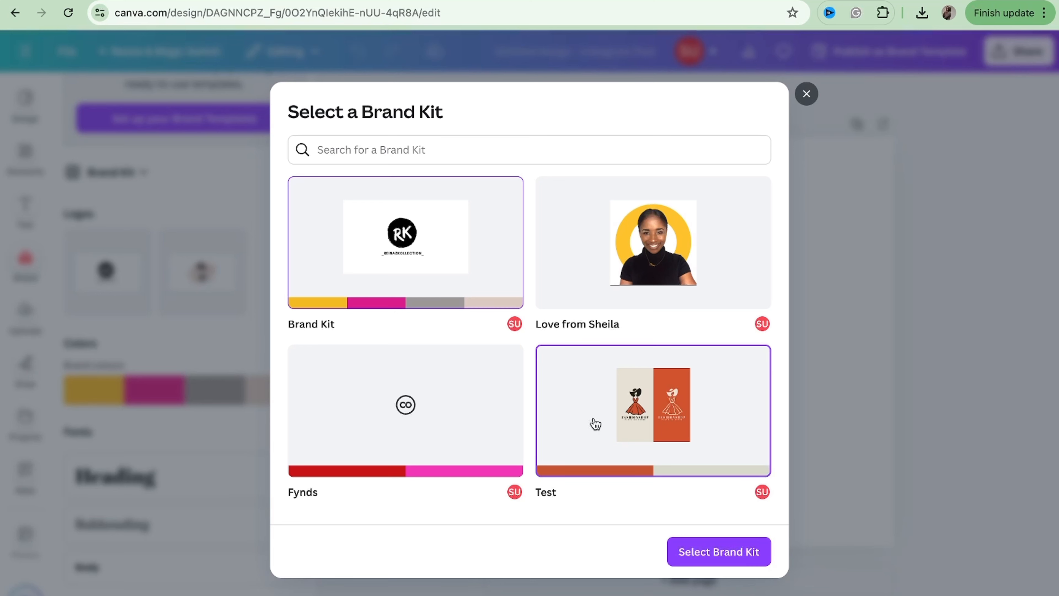
click(721, 555)
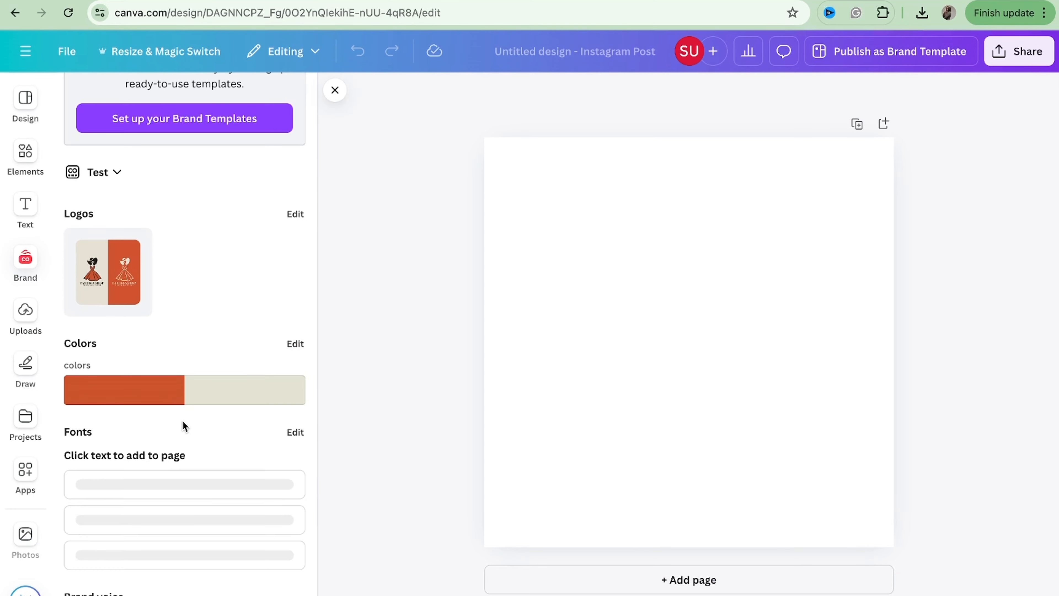
- Add the Test kit's logo to the page, scaled down and cropped to its beige half
scroll(182, 420, down, 1)
scroll(182, 422, down, 5)
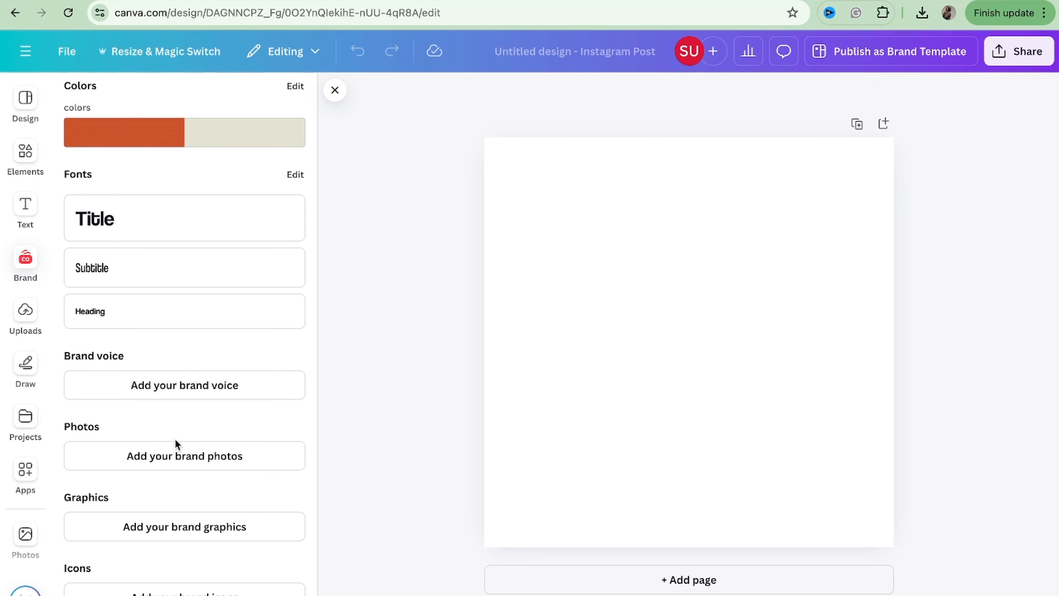
scroll(174, 438, up, 10)
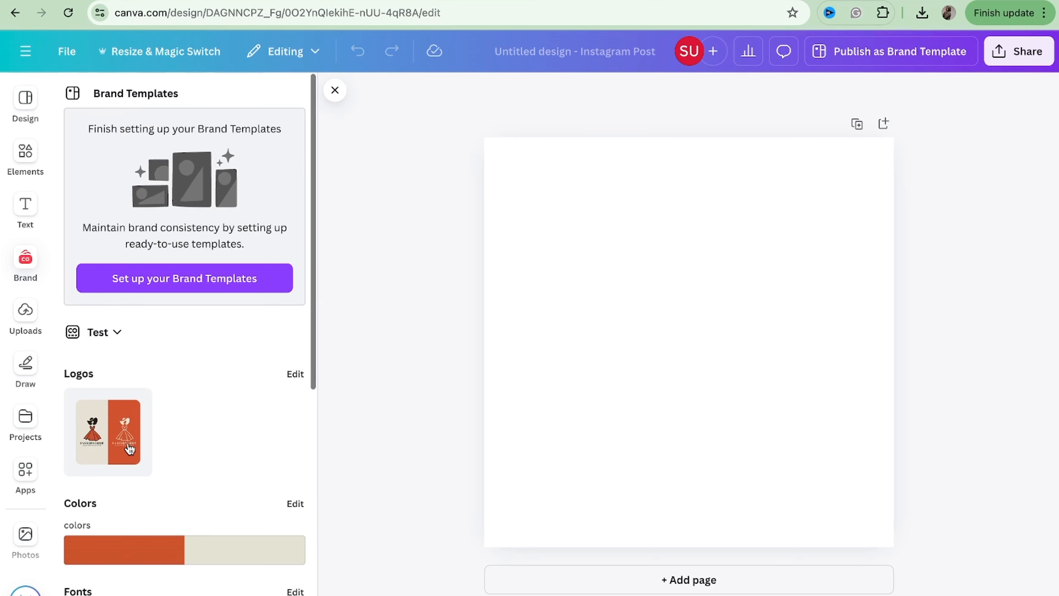
click(129, 448)
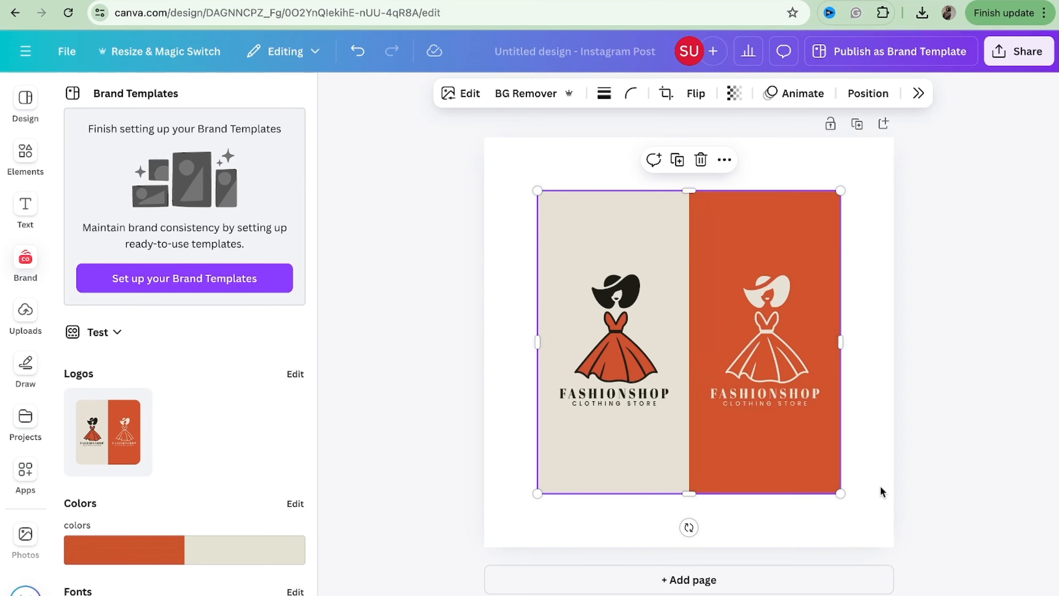
drag(840, 493, 654, 325)
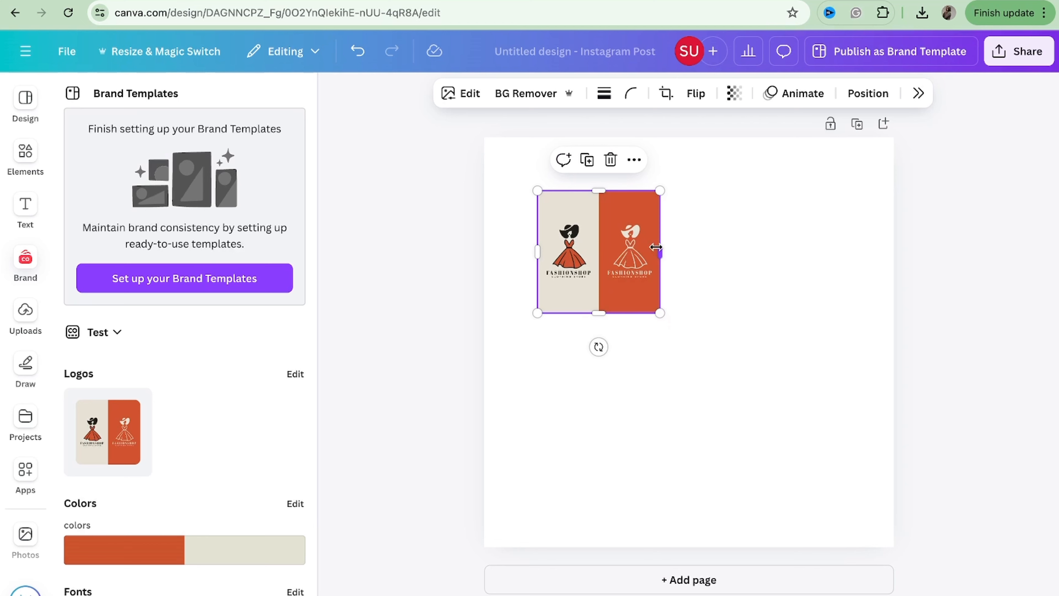
drag(656, 247, 596, 251)
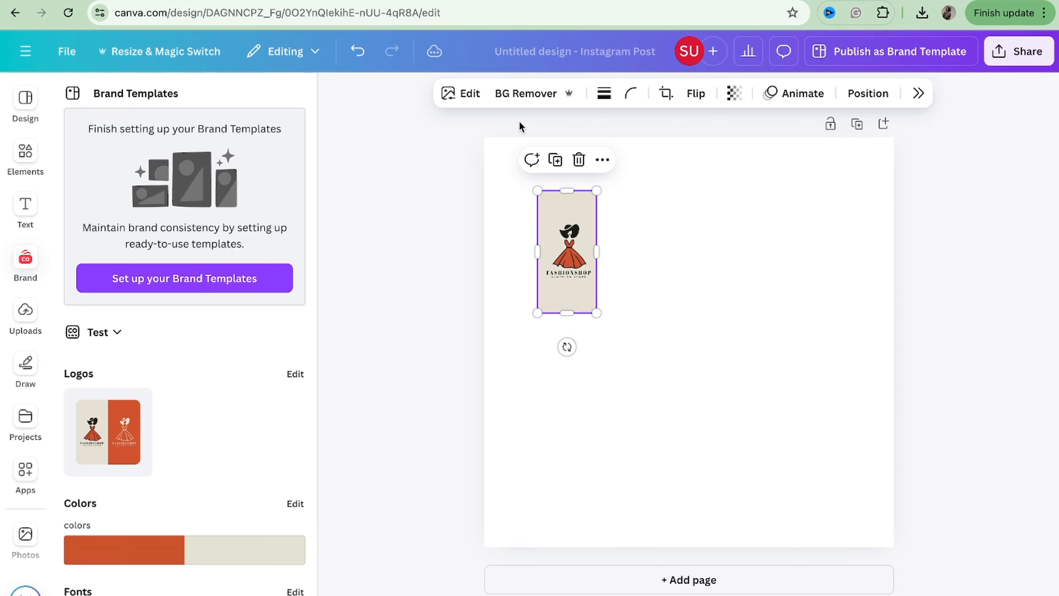
- Remove the logo's background, trim its empty edges and place it in the page's upper-right corner
click(537, 101)
drag(567, 191, 574, 212)
drag(578, 311, 849, 201)
click(678, 252)
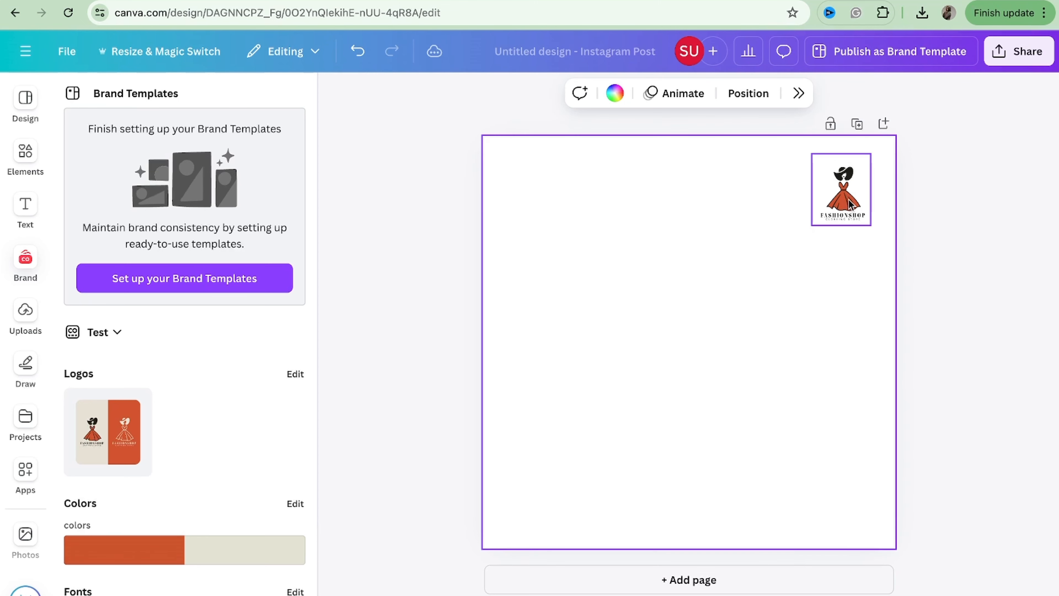
click(439, 284)
- Add a text box in the Test kit's Title style to the page
scroll(232, 390, down, 3)
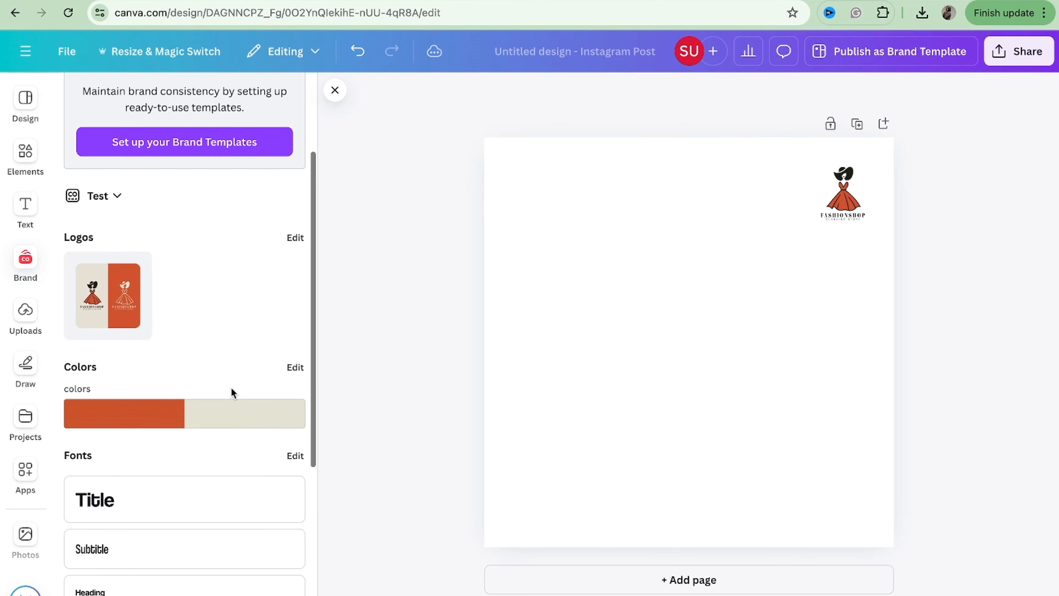
click(130, 503)
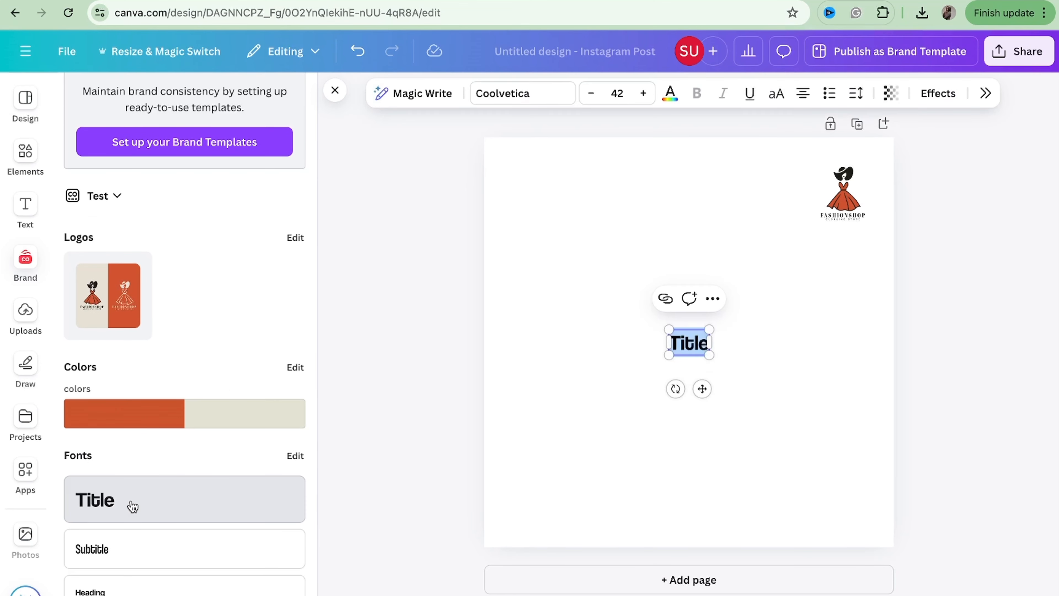